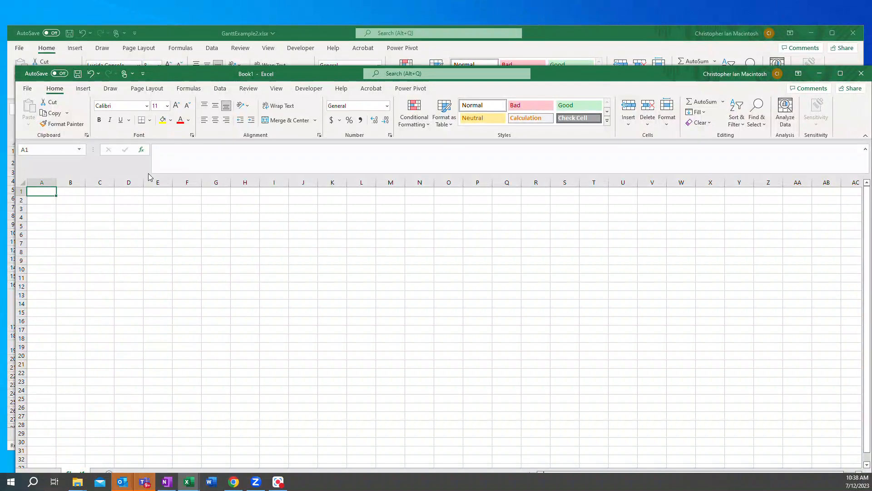
# Step: Add a second worksheet to Book1 and rename Sheet1 as TaskGanttExample
pyautogui.moveTo(168, 66); pyautogui.dragTo(185, 87)
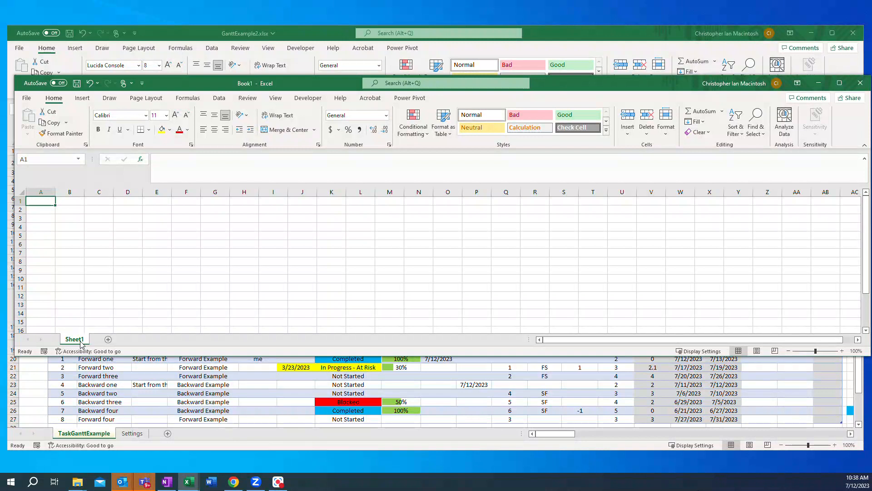
pyautogui.click(108, 340)
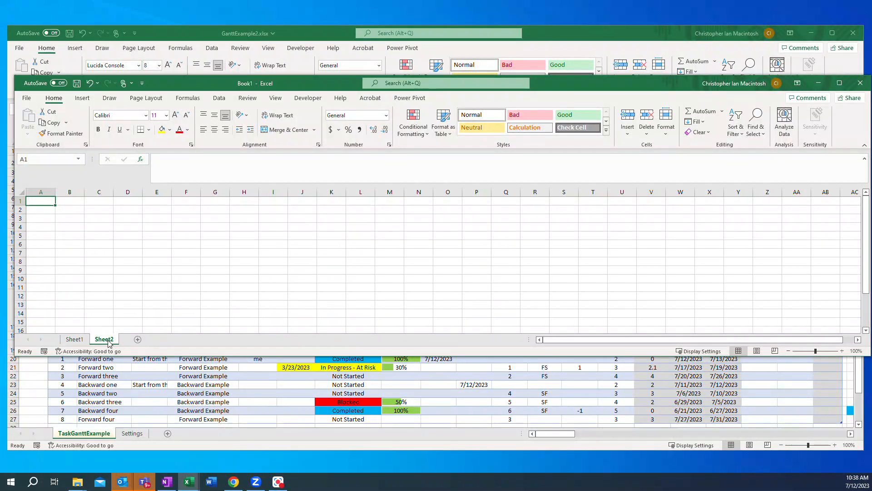
pyautogui.rightClick(73, 339)
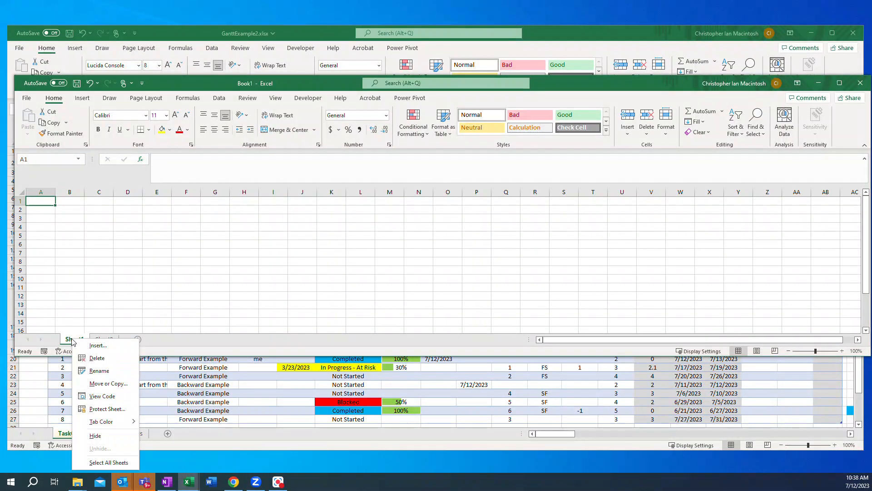
pyautogui.click(96, 372)
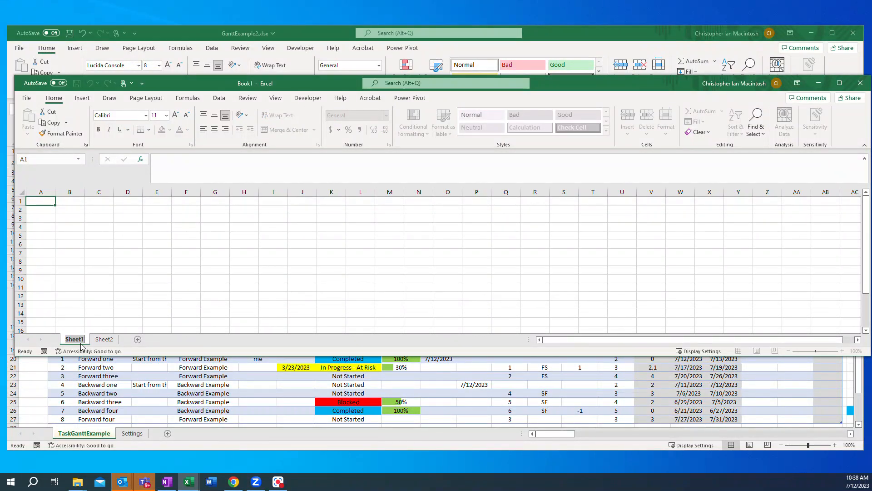
pyautogui.write('TaskGanttExample')
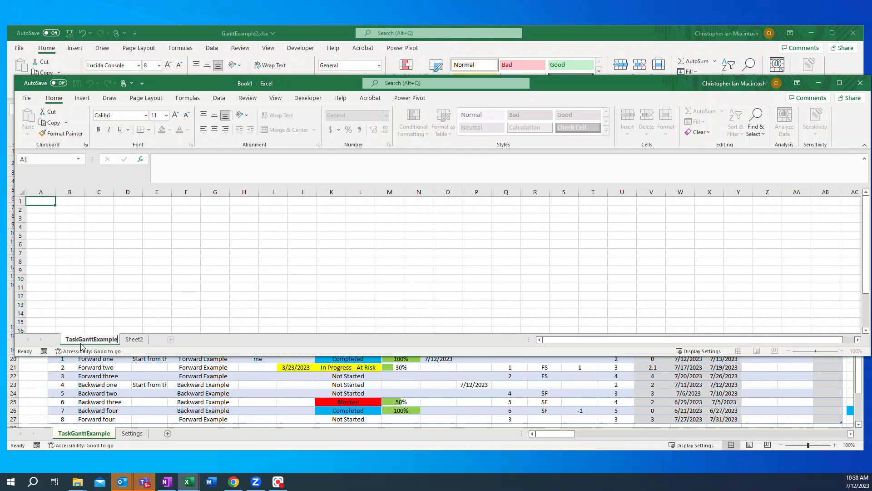
# Step: Rename Sheet2 in Book1 as Settings
pyautogui.rightClick(136, 342)
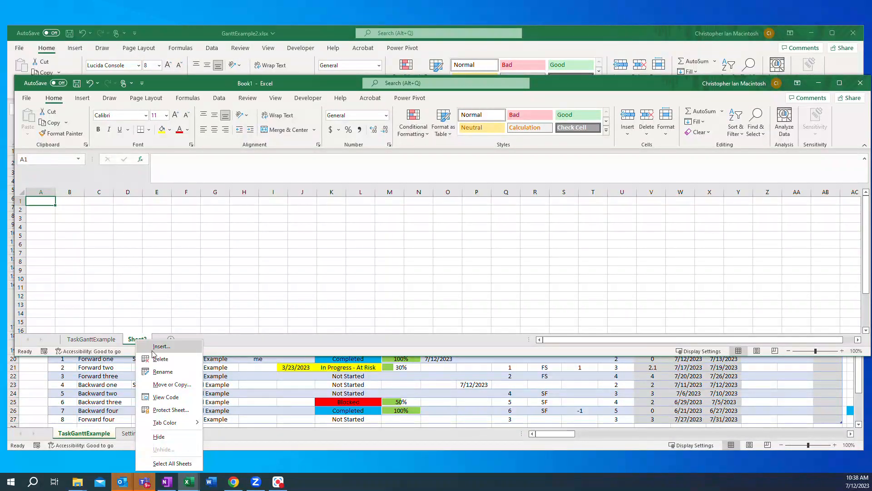
pyautogui.click(163, 371)
pyautogui.write('Settings')
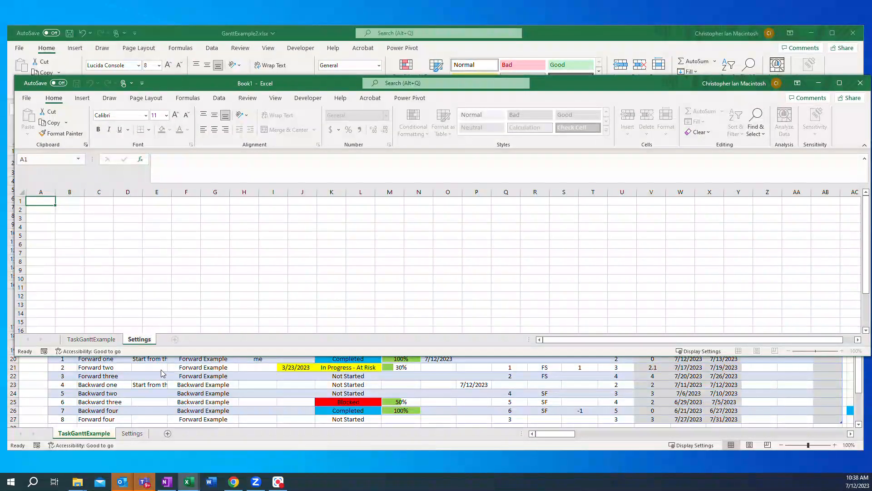
pyautogui.press('Return')
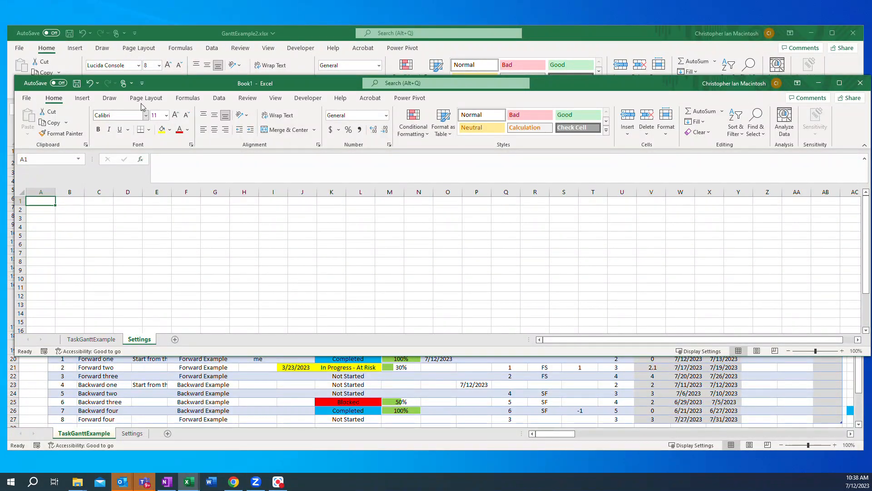
# Step: Arrange the two workbook windows so Book1 sits above a shortened GanttExample2 window
pyautogui.click(170, 30)
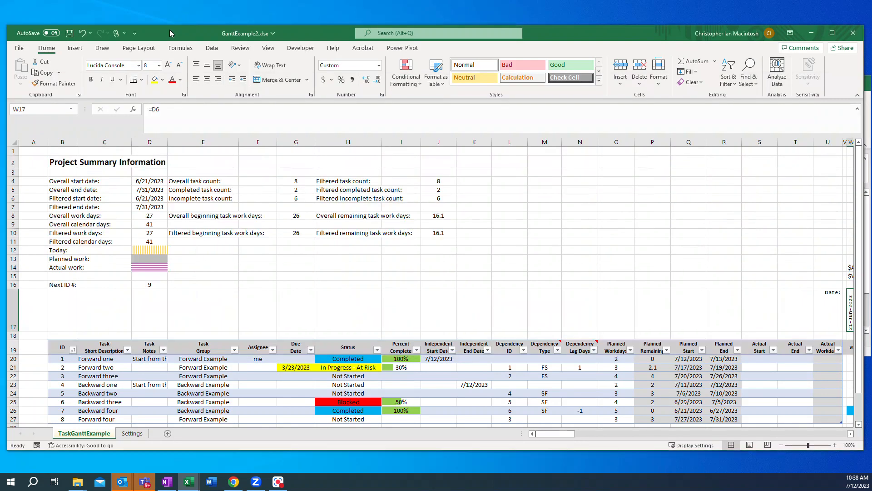
pyautogui.moveTo(170, 25); pyautogui.dragTo(181, 246)
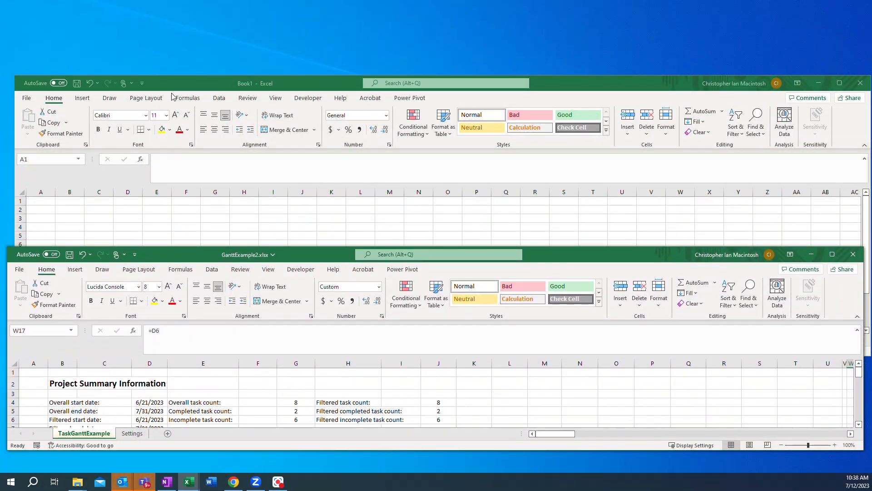
pyautogui.moveTo(178, 83); pyautogui.dragTo(166, 16)
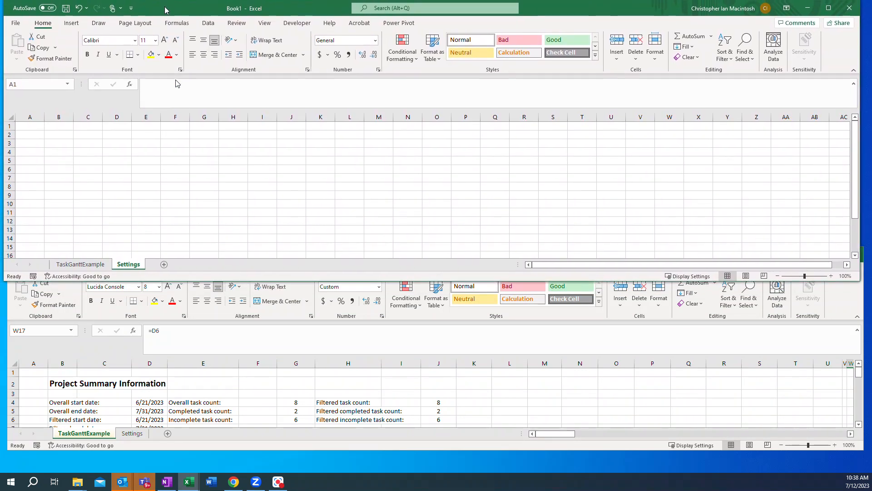
# Step: Open the Settings sheet in GanttExample2 and examine its NextID, Status, Assignee, TaskGroup and Holidays tables
pyautogui.click(134, 434)
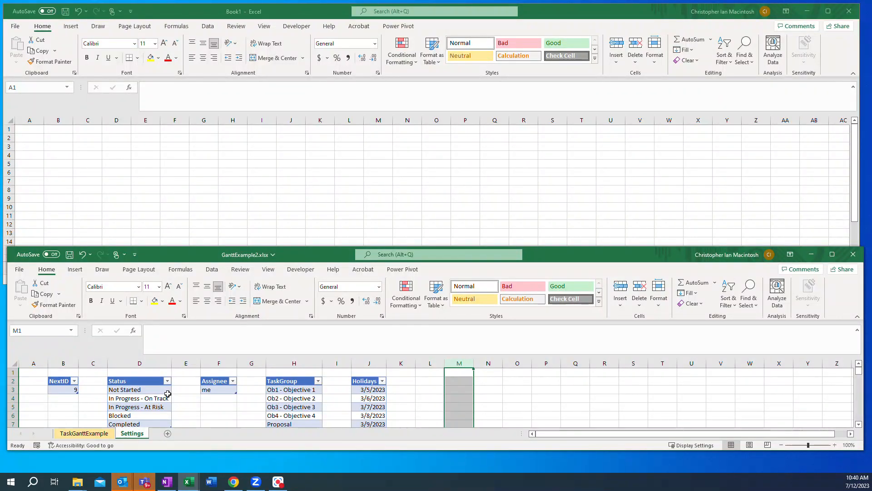
pyautogui.scroll(-2, 167, 393)
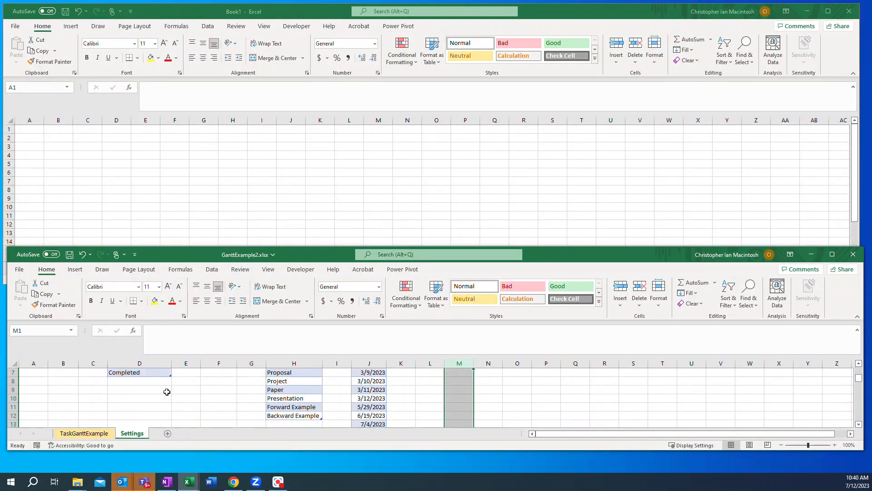
pyautogui.scroll(2, 167, 391)
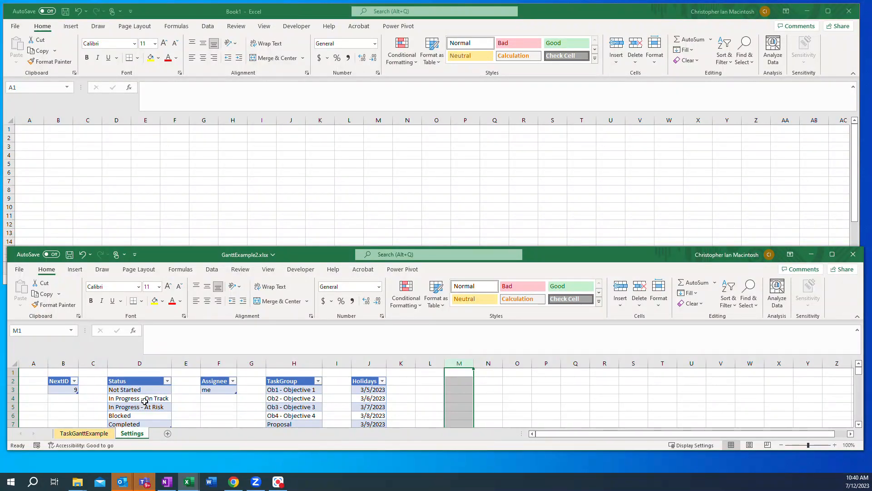
pyautogui.scroll(-1, 240, 402)
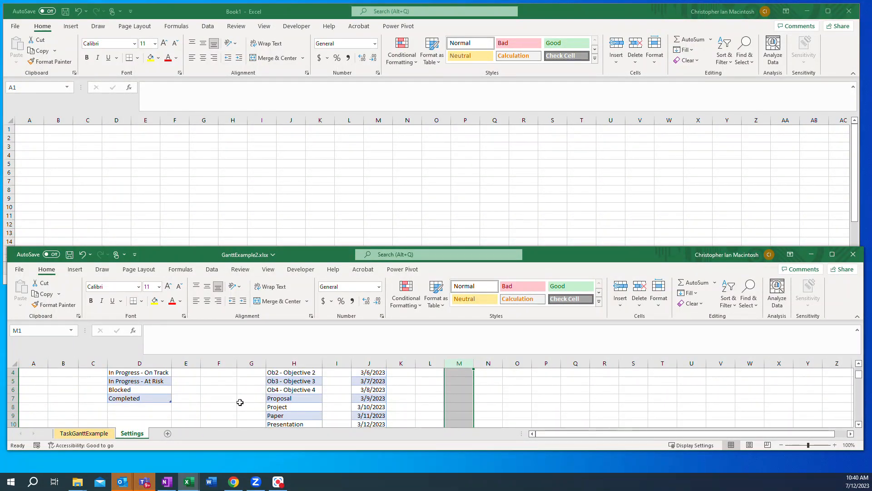
pyautogui.scroll(-1, 240, 402)
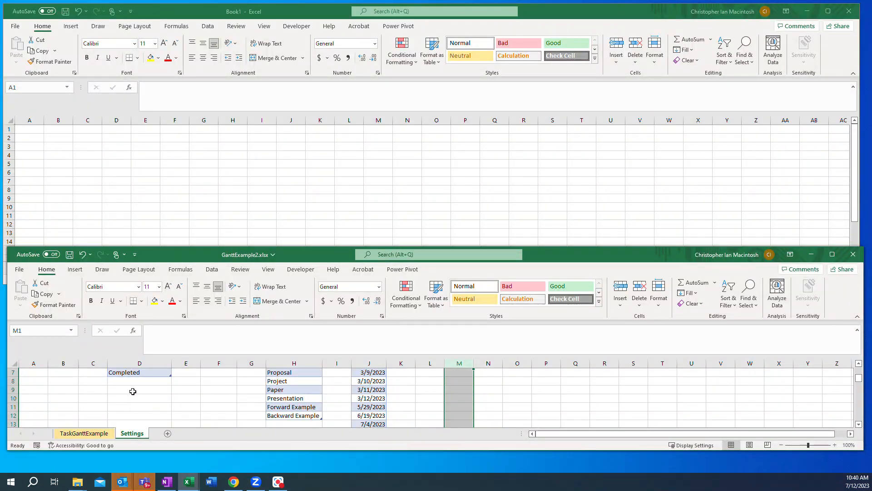
pyautogui.scroll(2, 132, 391)
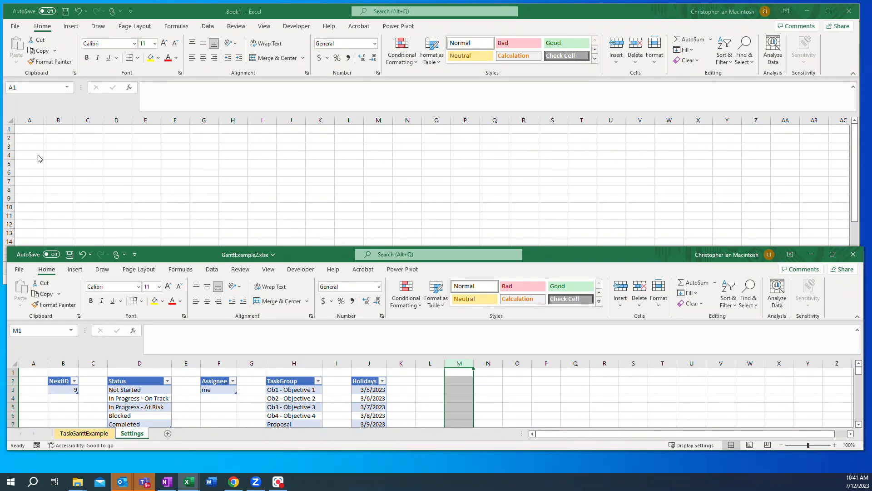
# Step: On Book1's Settings sheet, enter the headers NextID in B2 and Status in D2
pyautogui.click(56, 137)
pyautogui.click(56, 136)
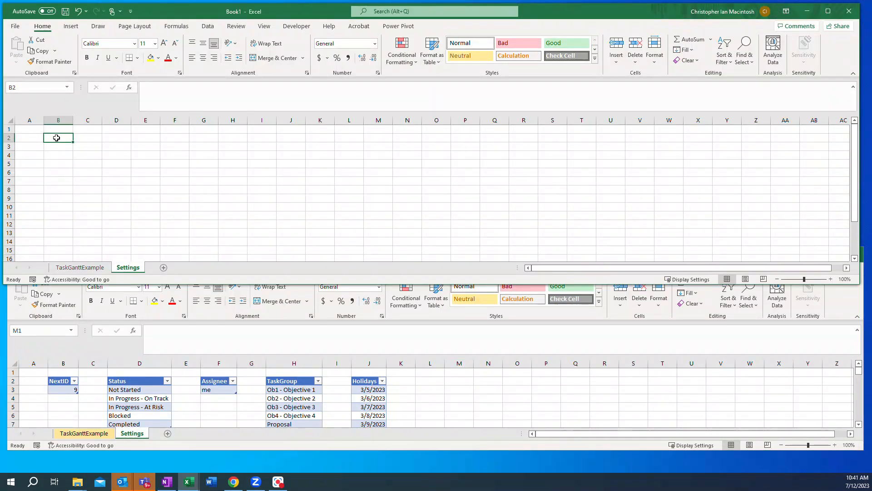
pyautogui.write('NextID')
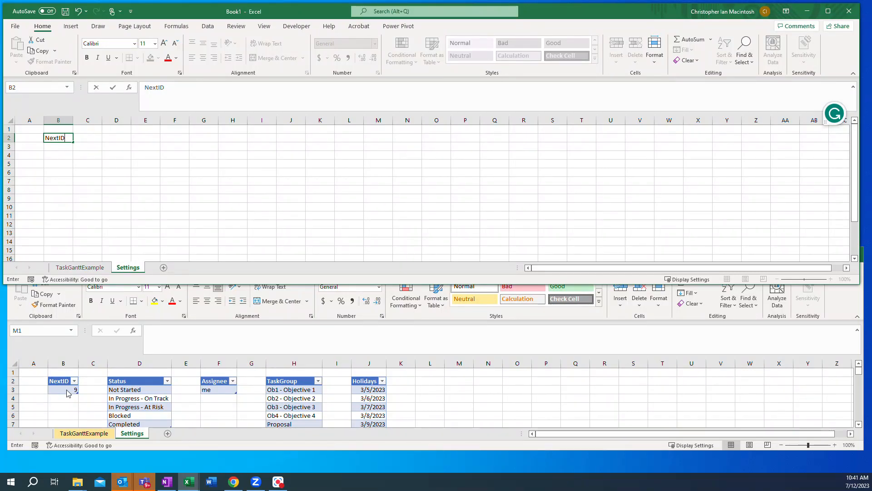
pyautogui.click(118, 138)
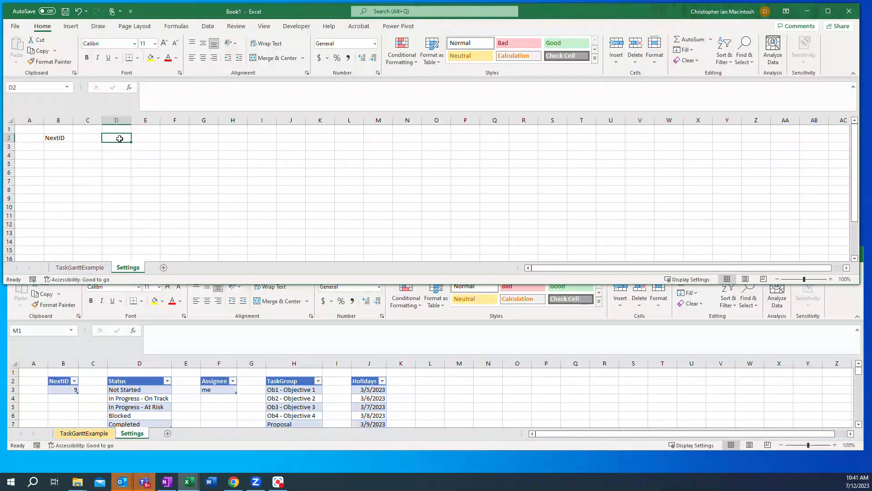
pyautogui.write('Status')
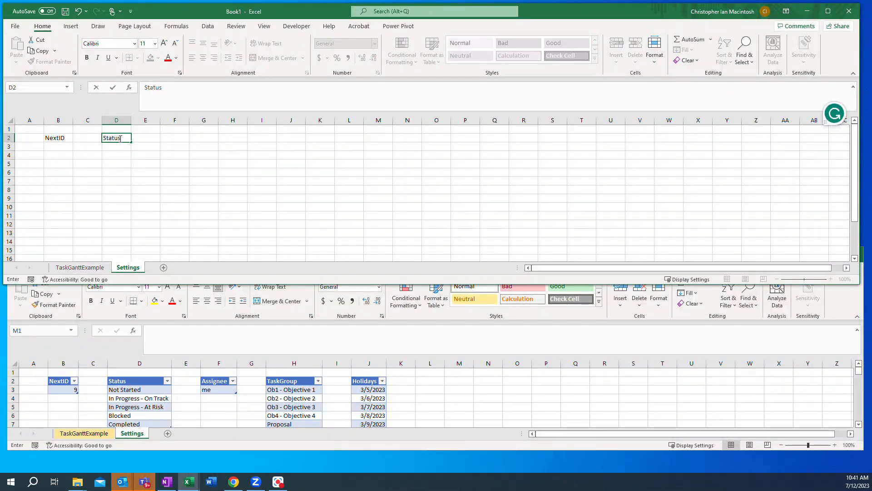
# Step: Add the headers Assignee in F2, TaskGroup in H2 and Holidays in J2
pyautogui.click(175, 140)
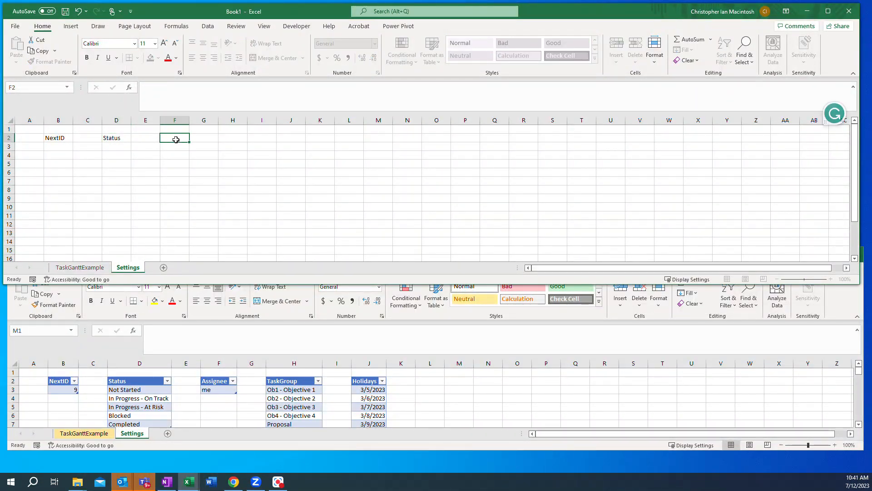
pyautogui.write('Assignee')
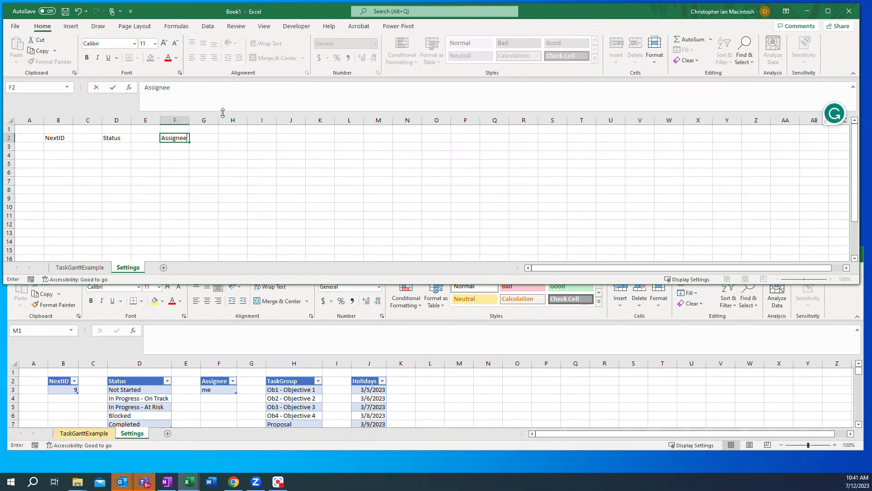
pyautogui.click(233, 141)
pyautogui.write('T')
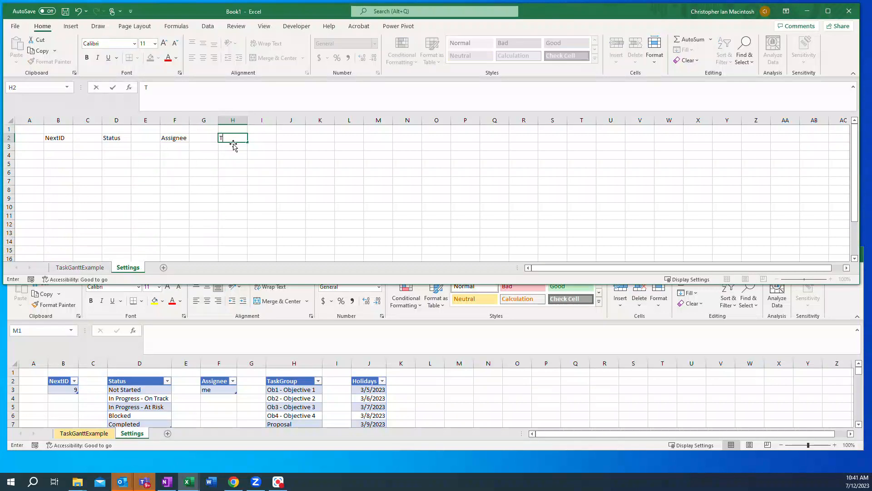
pyautogui.write('askGroup')
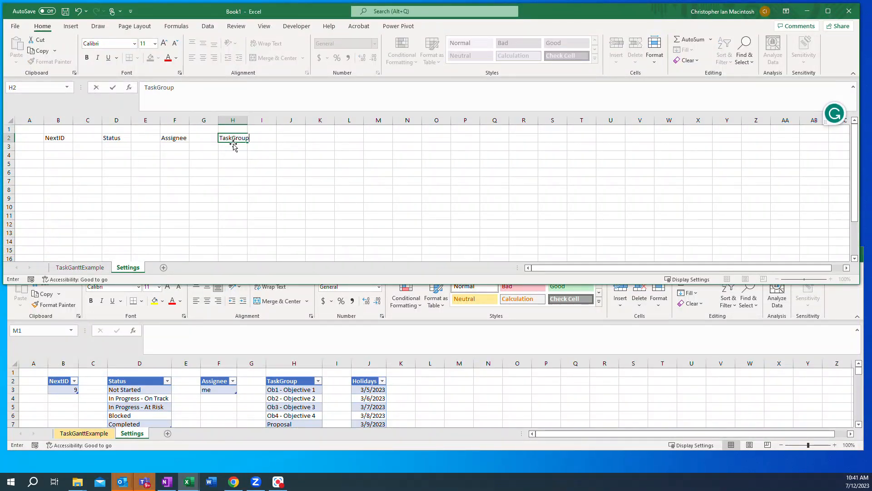
pyautogui.click(295, 142)
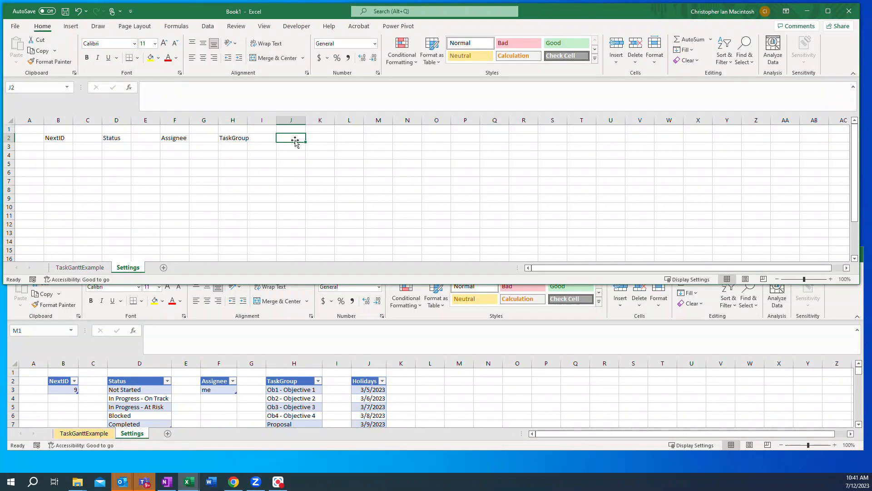
pyautogui.write('Holidays')
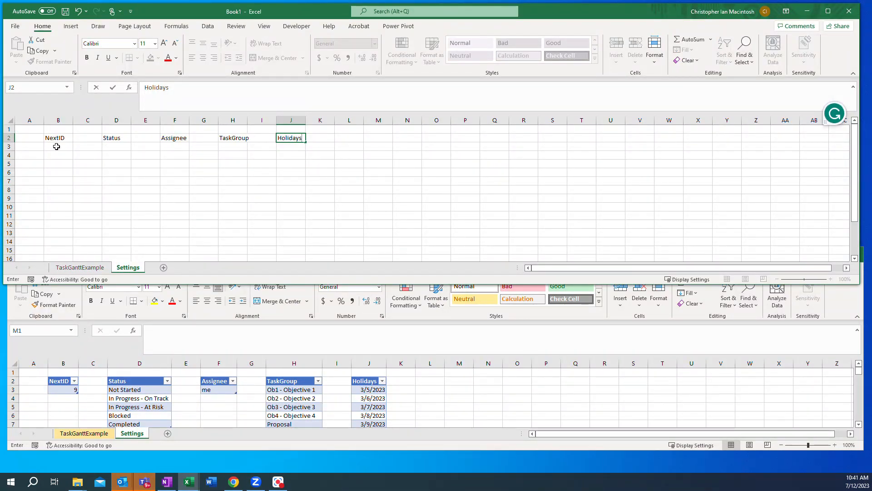
# Step: Under the Status header, enter Not Started in D3 and In Progress - On Track in D4
pyautogui.click(115, 148)
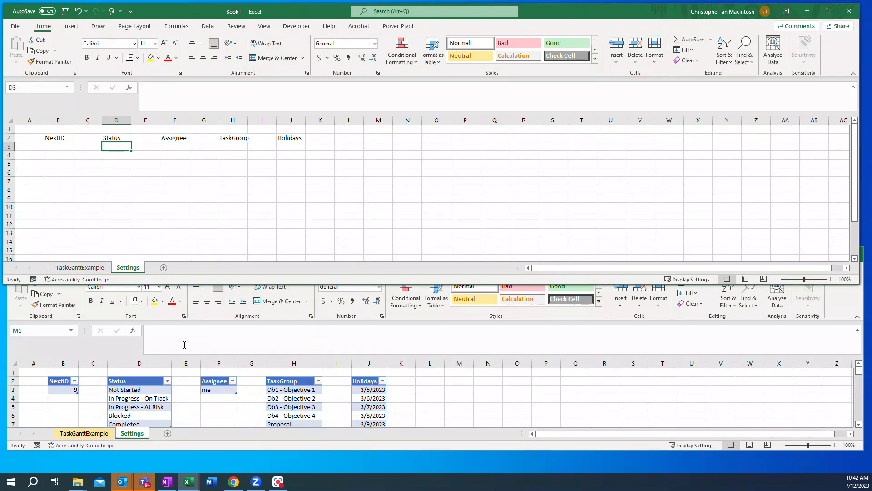
pyautogui.write('Not')
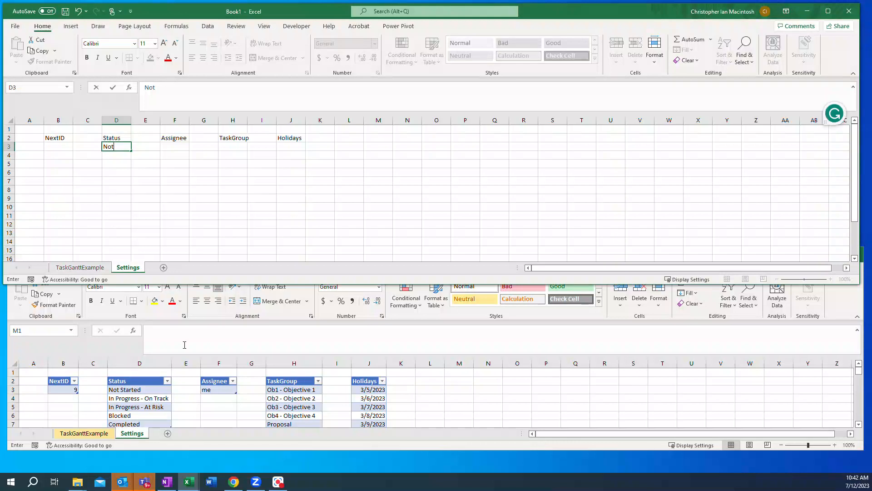
pyautogui.write(' Started')
pyautogui.press('Return')
pyautogui.write('In')
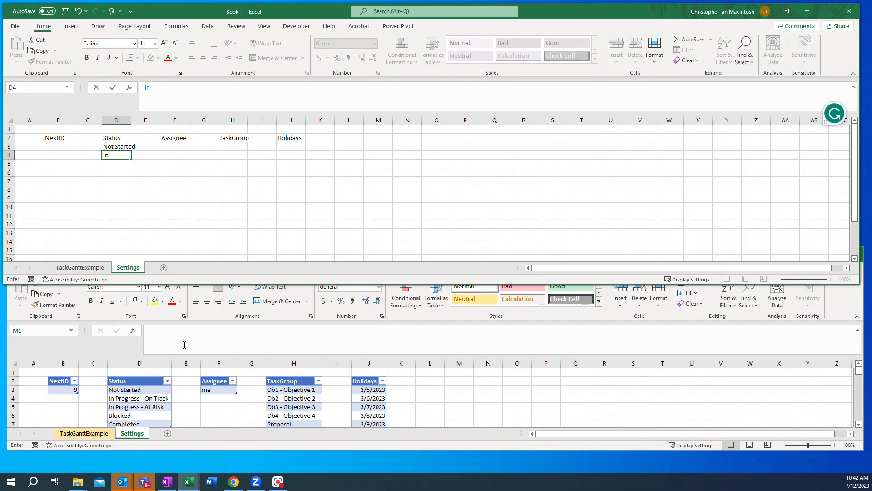
pyautogui.write(' Progress - On Track')
pyautogui.press('Return')
# Step: Continue the Status list with In Progress - At Risk in D5, Blocked in D6 and Completed in D7
pyautogui.write('I')
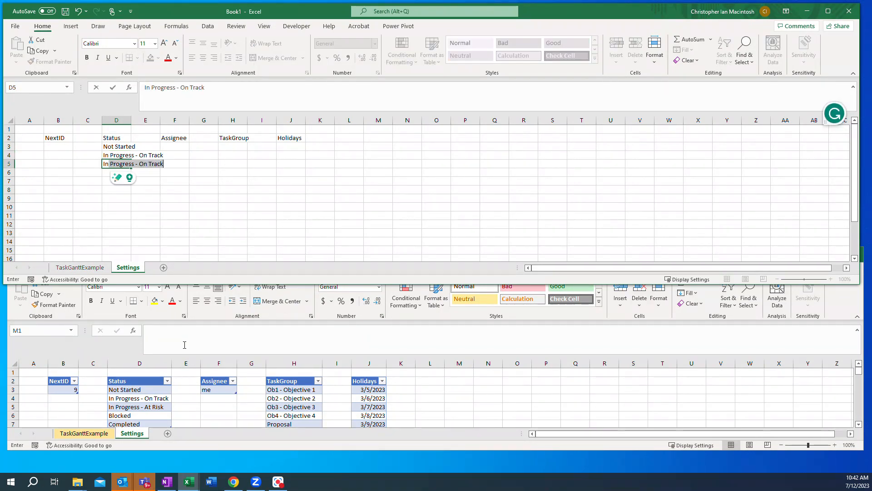
pyautogui.write('n Progress - ')
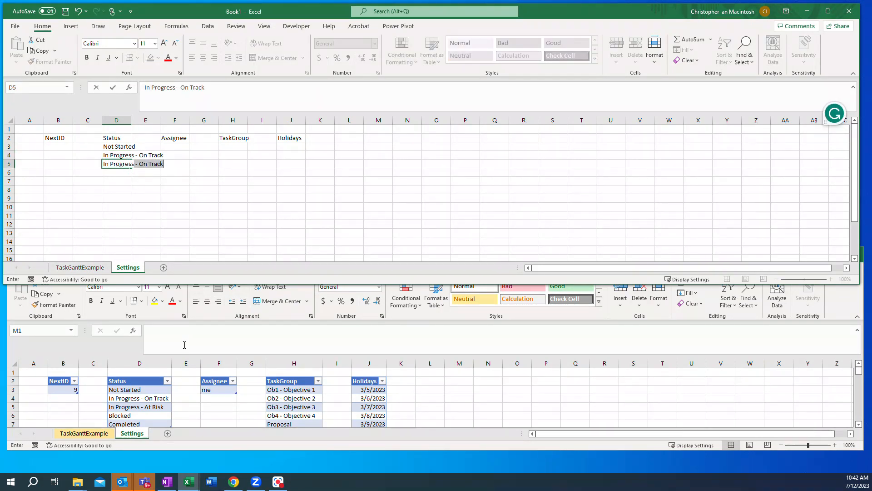
pyautogui.write('At Risk')
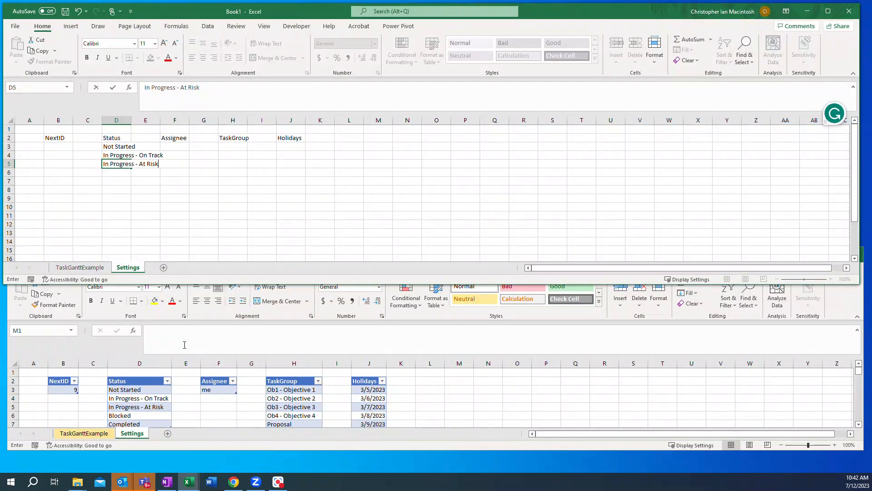
pyautogui.press('Return')
pyautogui.write('Blocked')
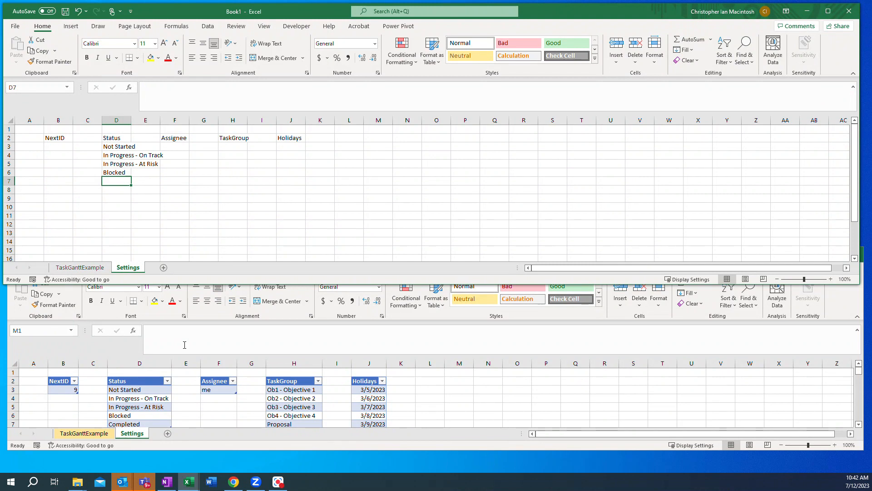
pyautogui.press('Return')
pyautogui.write('Com')
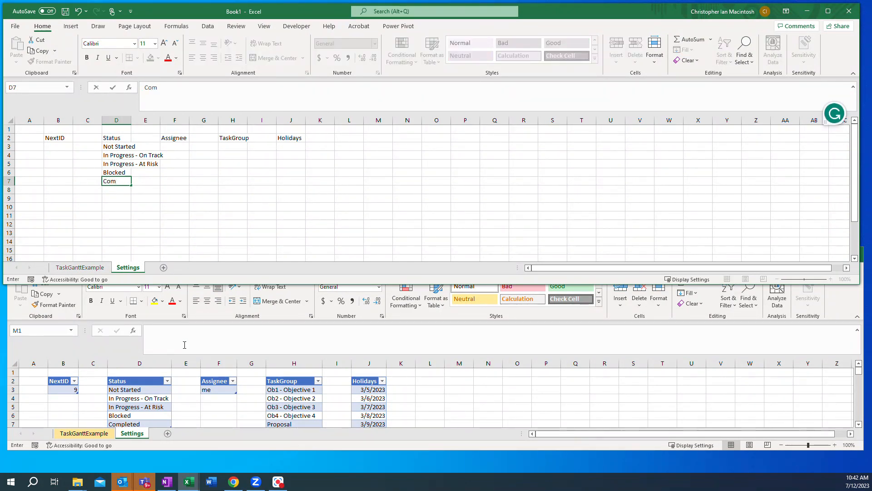
pyautogui.write('pleted')
pyautogui.press('Return')
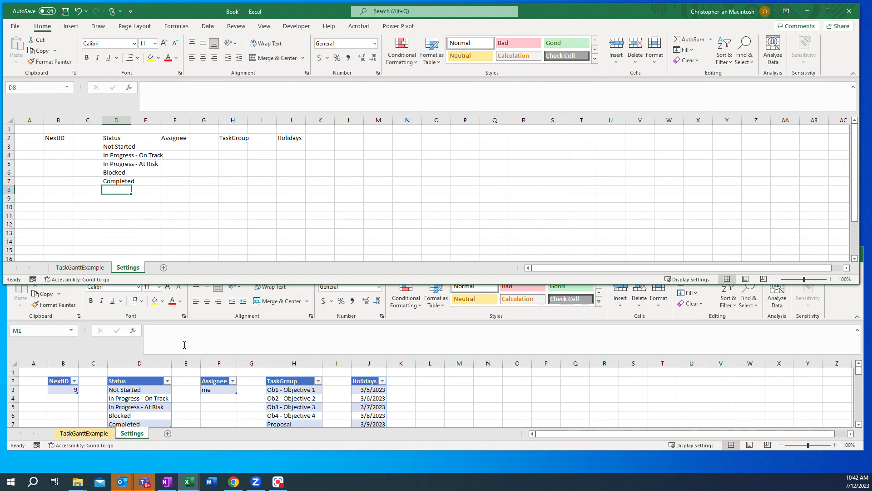
# Step: Fit column D's width to its contents and convert the Status list D2:D7 into a table with headers
pyautogui.click(123, 119)
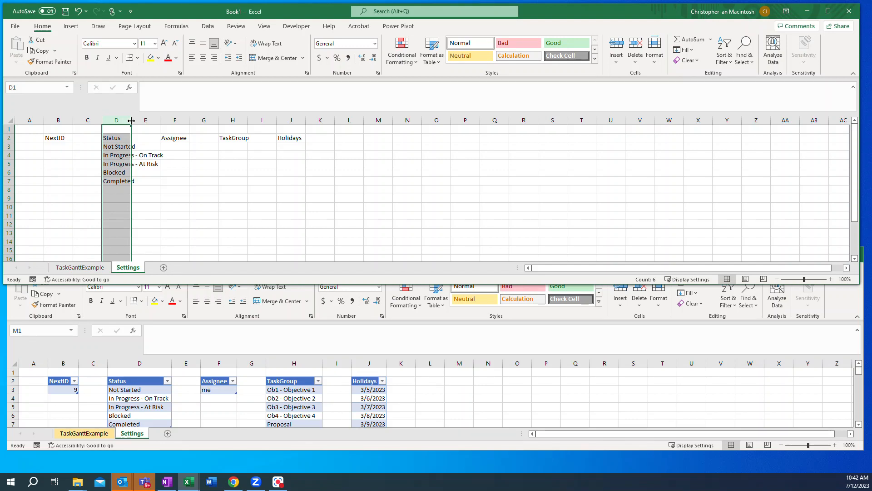
pyautogui.doubleClick(130, 120)
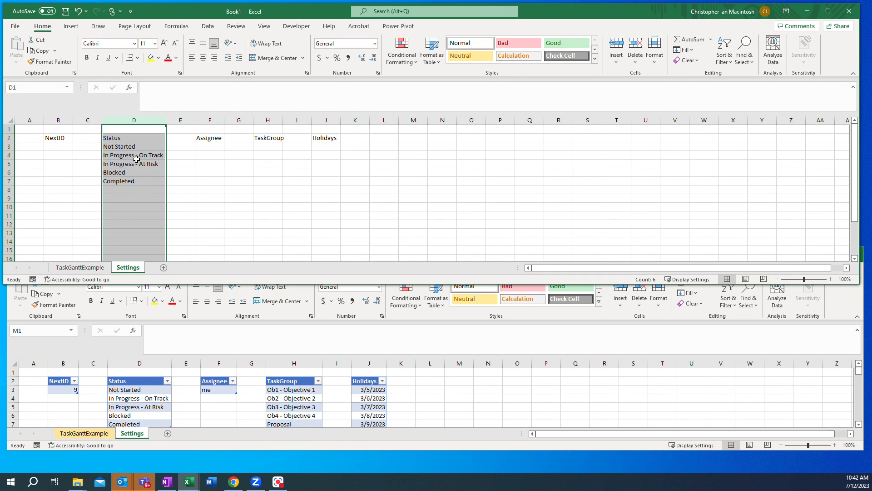
pyautogui.click(116, 146)
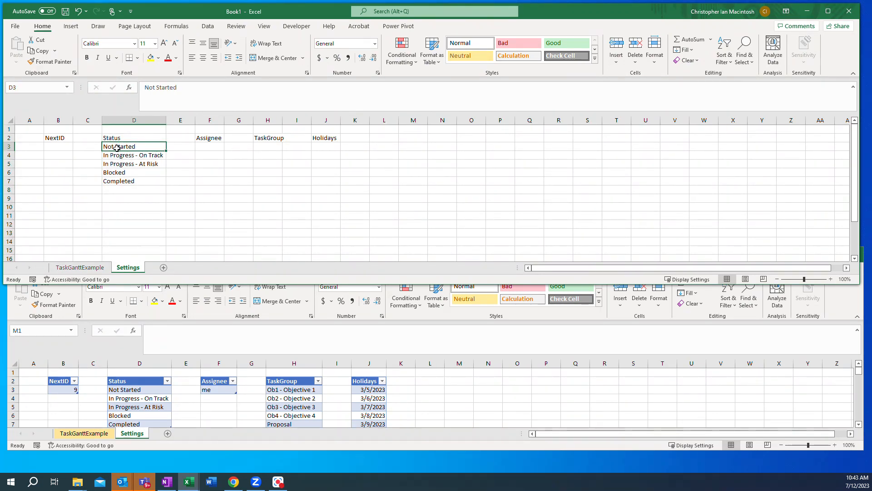
pyautogui.click(71, 27)
pyautogui.click(83, 49)
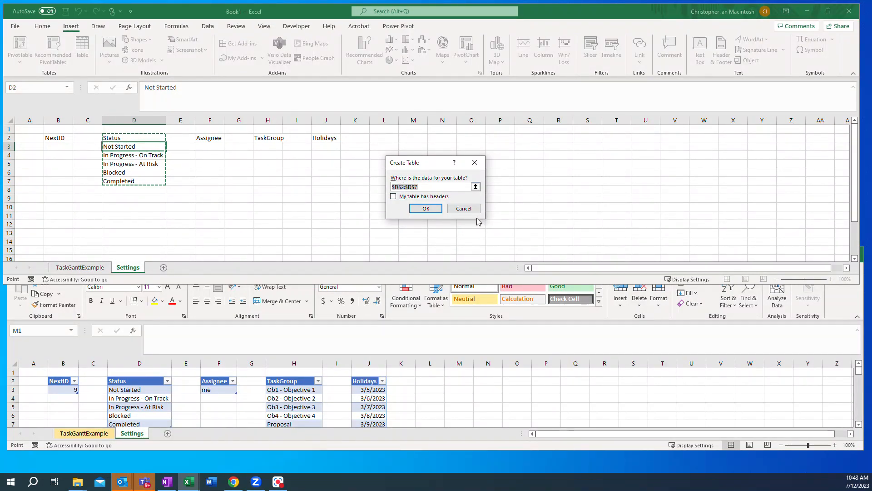
pyautogui.click(394, 196)
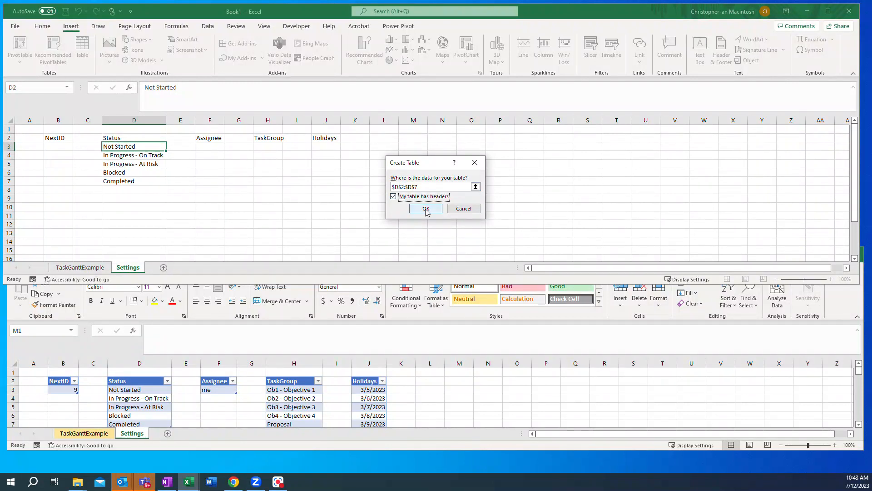
pyautogui.click(426, 209)
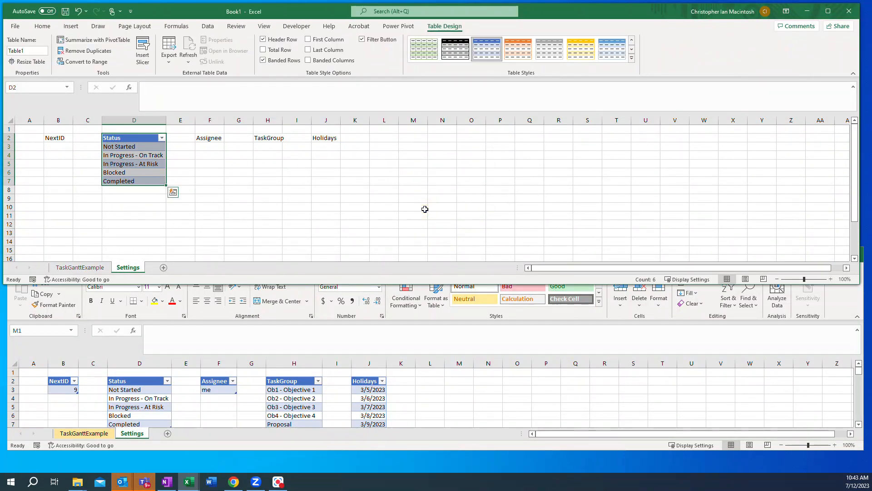
# Step: Name the Status table StatusTable
pyautogui.click(25, 49)
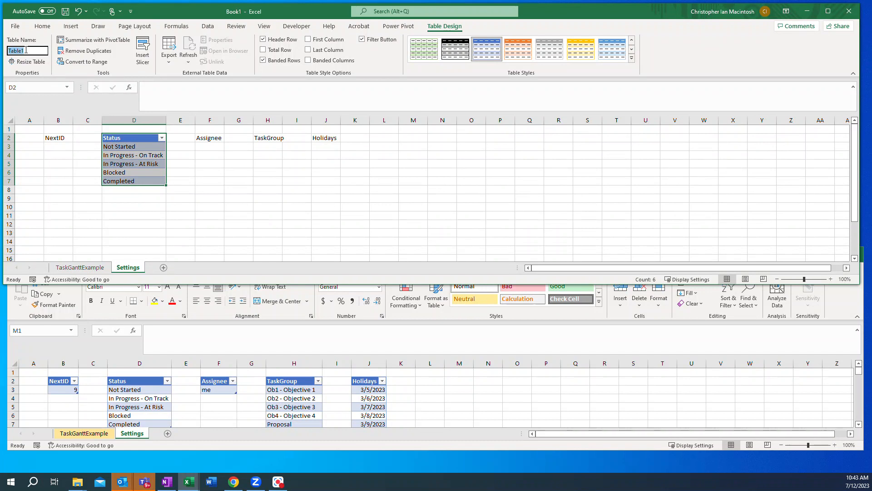
pyautogui.write('Status')
pyautogui.press('Return')
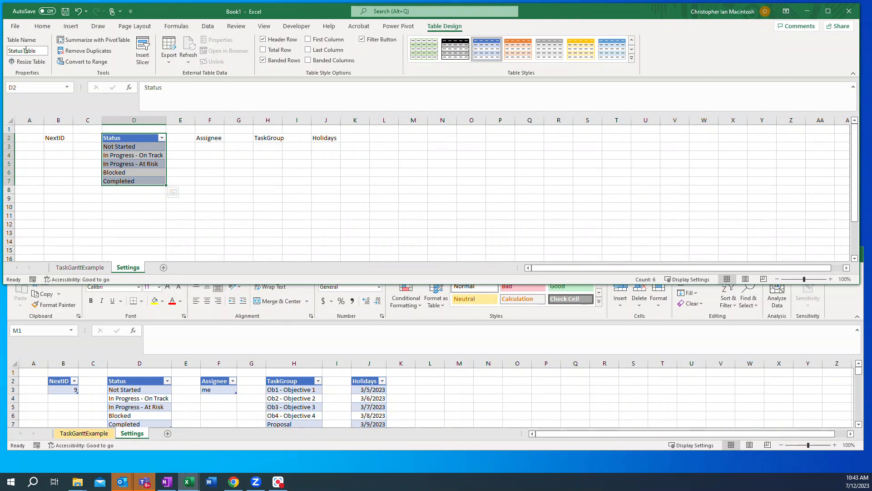
# Step: Enter me in F3 under the Assignee header
pyautogui.click(207, 146)
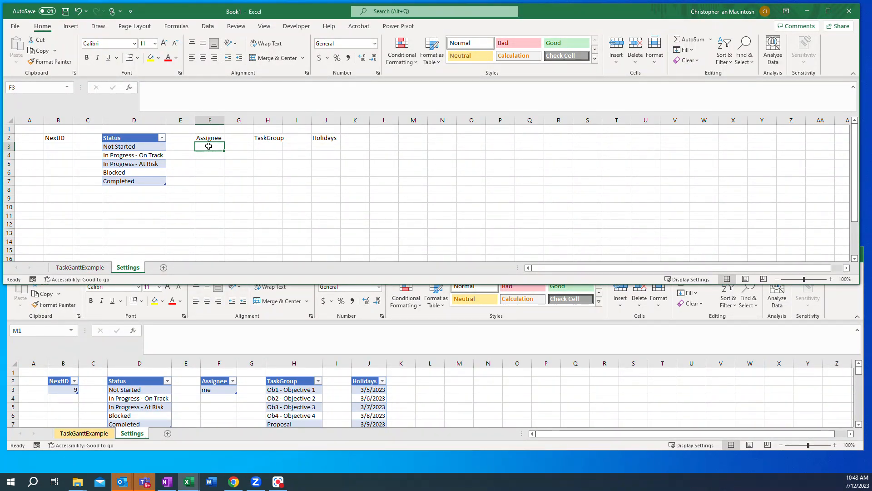
pyautogui.write('me')
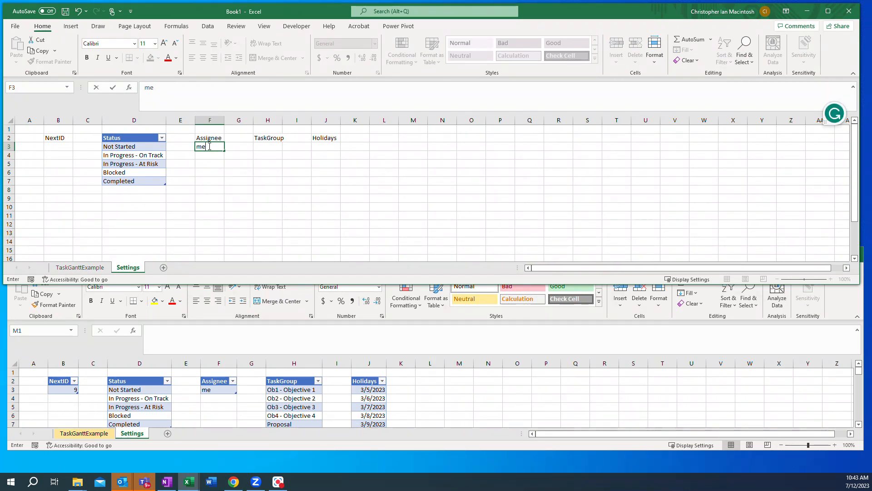
pyautogui.press('Return')
# Step: Convert the Assignee list F2:F3 into a table with headers
pyautogui.click(208, 147)
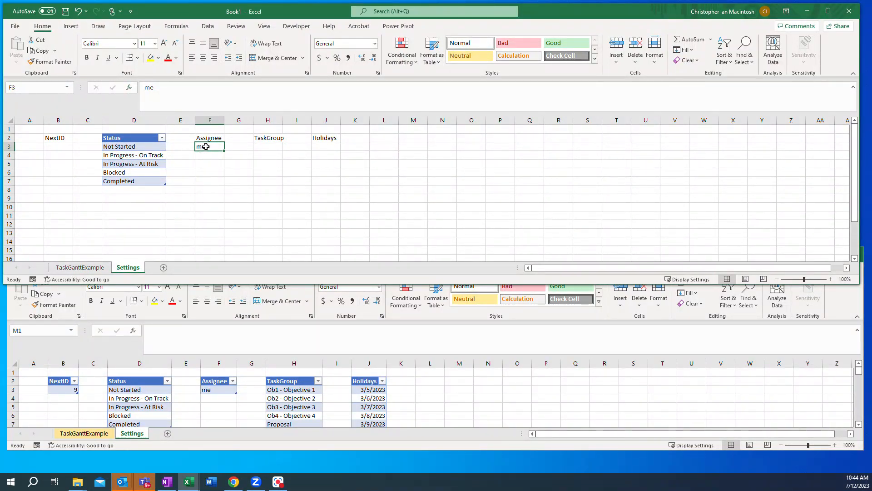
pyautogui.click(71, 26)
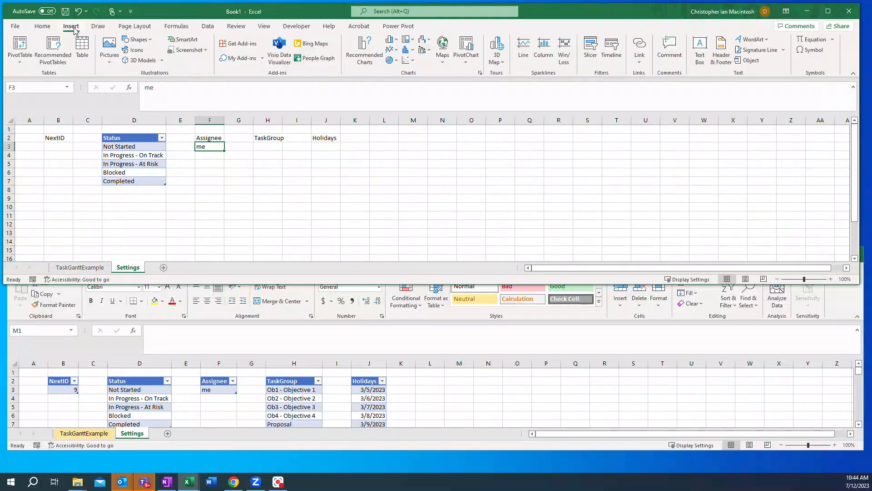
pyautogui.click(82, 46)
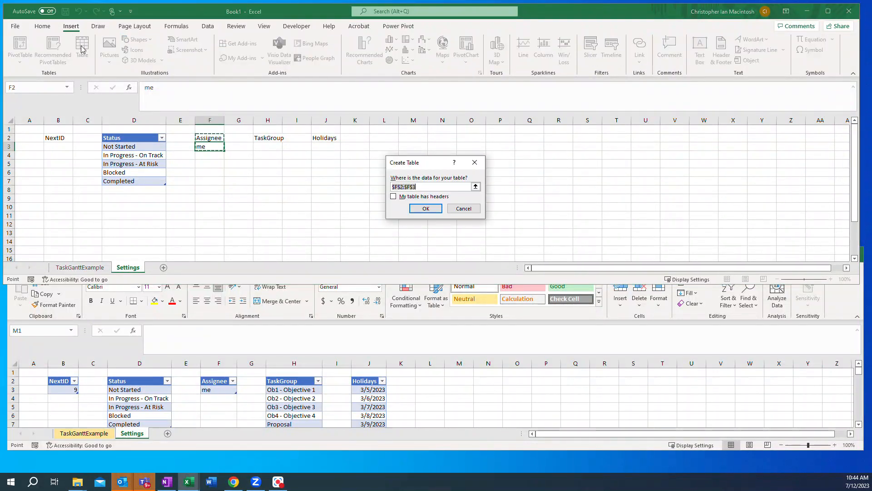
pyautogui.click(394, 197)
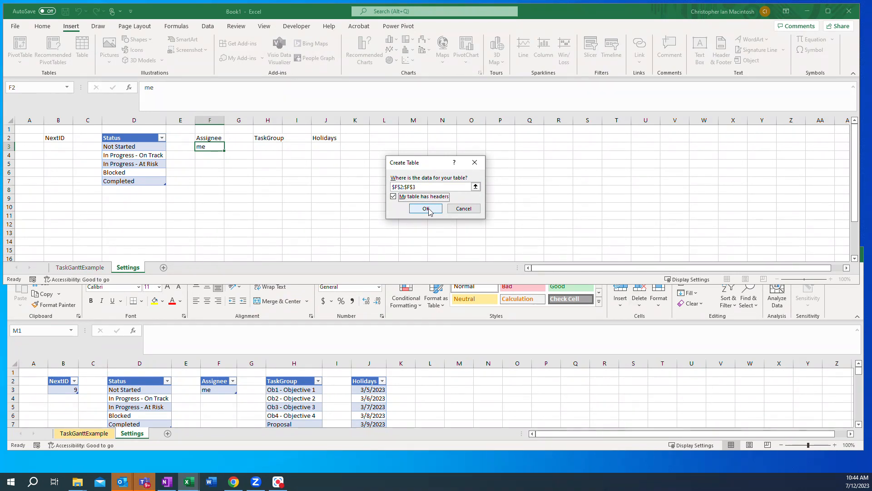
pyautogui.click(426, 209)
# Step: Name the Assignee table AssigneeTable
pyautogui.click(30, 50)
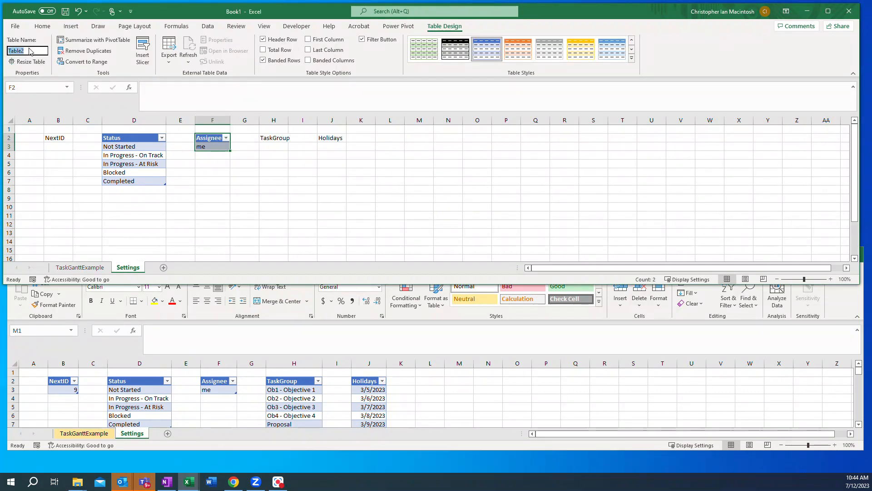
pyautogui.write('AssigneeTable')
pyautogui.press('Return')
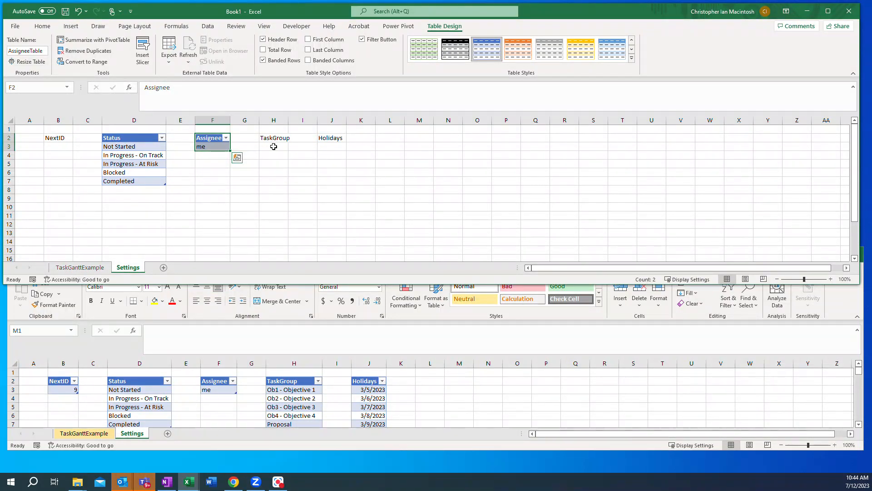
# Step: Under the TaskGroup header, enter Forward in H3 and Backward in H4
pyautogui.click(273, 146)
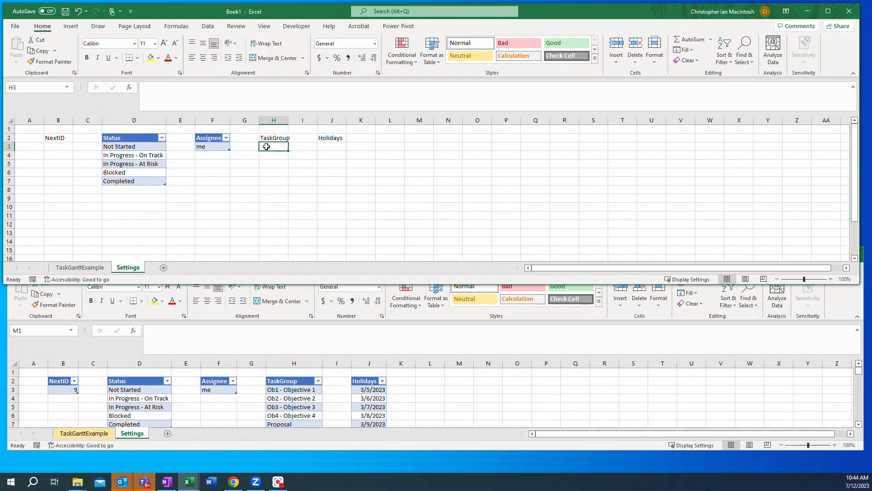
pyautogui.write('Forward')
pyautogui.press('Return')
pyautogui.write('Backward')
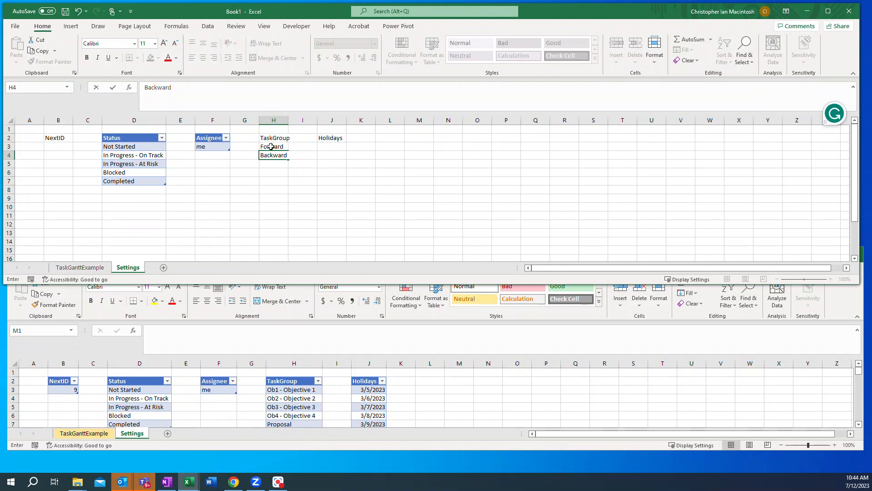
# Step: Convert the TaskGroup list H2:H4 into a table with headers
pyautogui.click(271, 147)
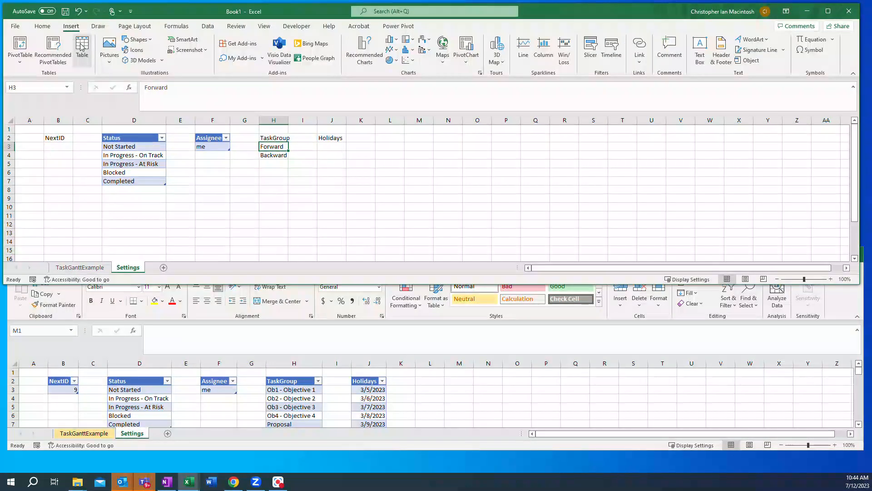
pyautogui.click(81, 47)
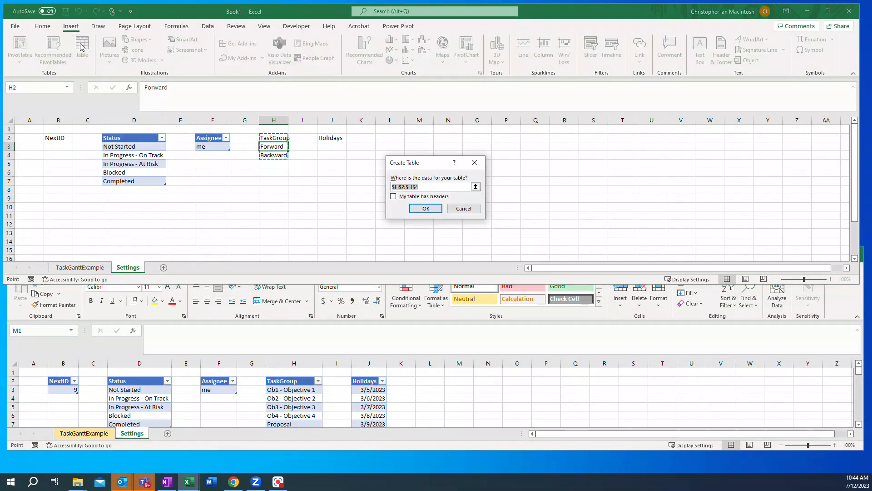
pyautogui.click(393, 196)
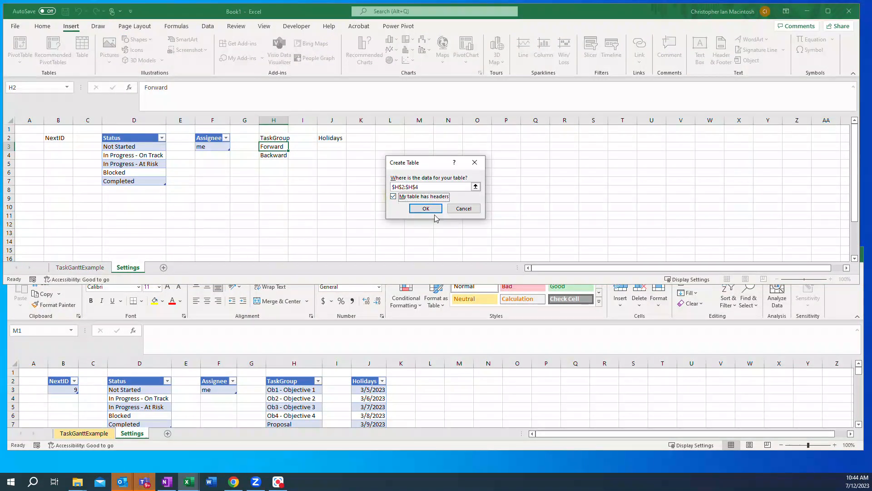
pyautogui.click(426, 208)
# Step: Name the TaskGroup table TaskGroupTable
pyautogui.click(25, 51)
pyautogui.write('TaskGroup')
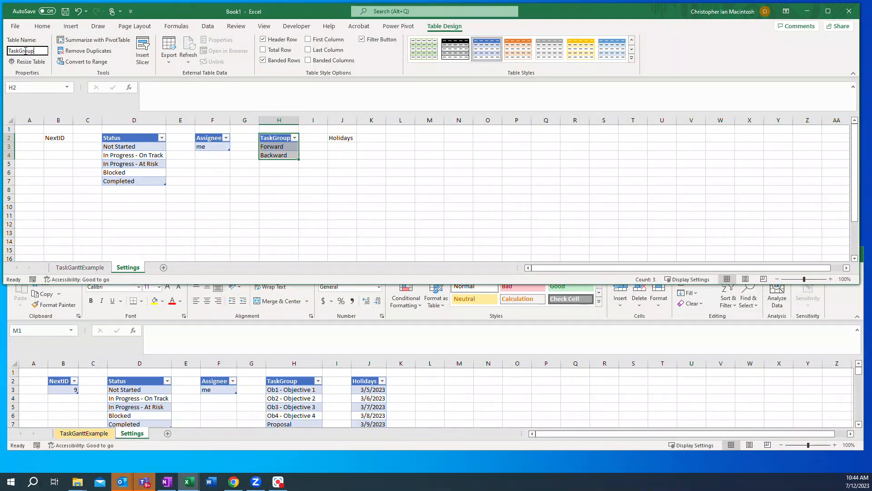
pyautogui.write('Table')
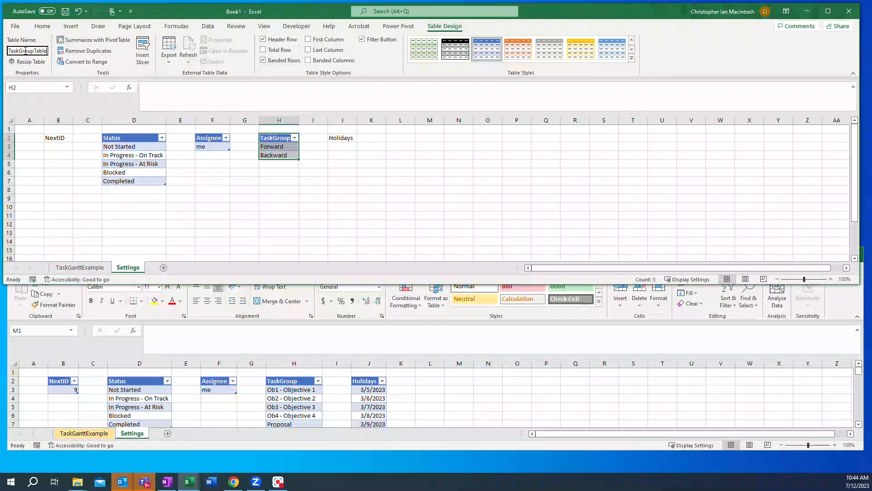
pyautogui.press('Return')
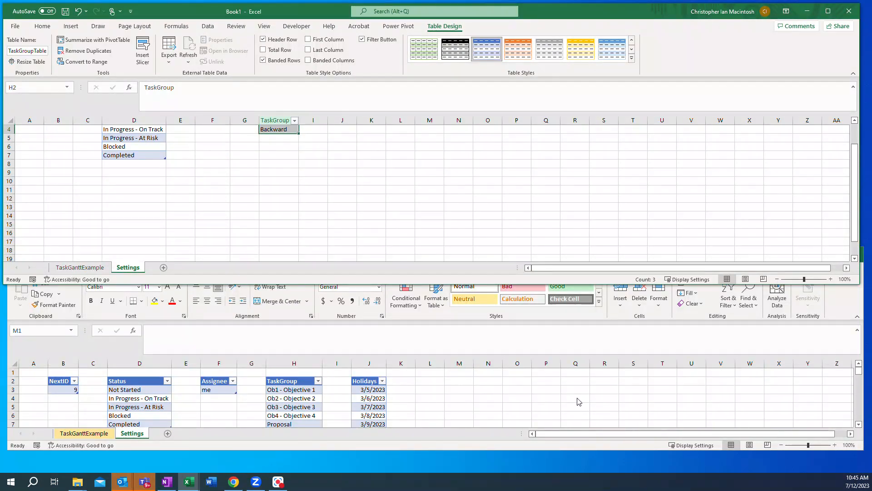
# Step: Copy all holiday dates from GanttExample2's Holidays table and paste them as values into Book1's Settings sheet starting at J3
pyautogui.click(377, 392)
pyautogui.moveTo(368, 389); pyautogui.dragTo(372, 407)
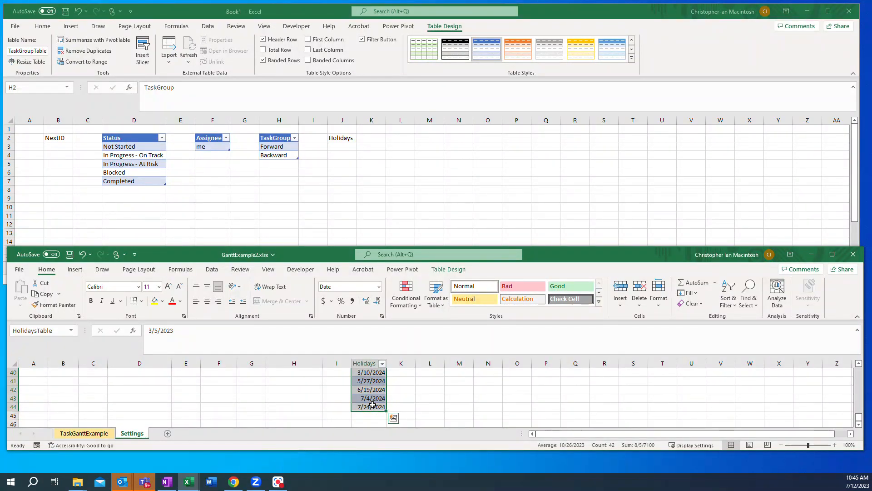
pyautogui.hotkey('ctrl', 'c')
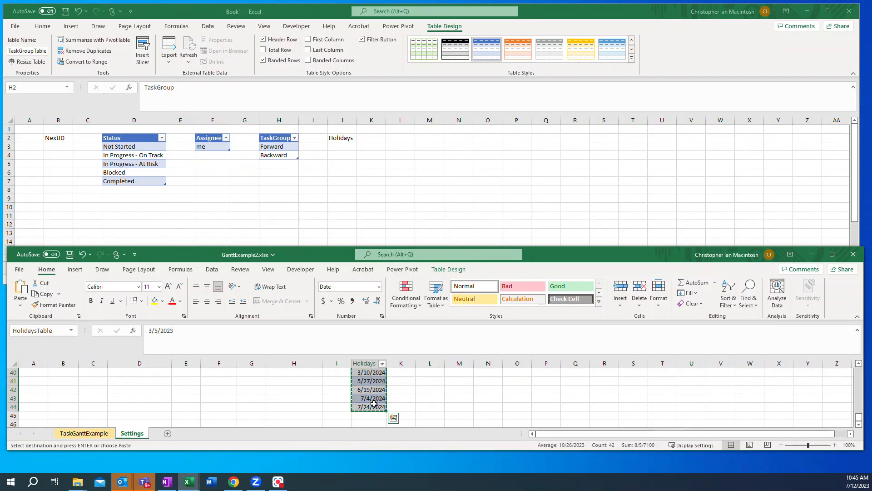
pyautogui.click(337, 146)
pyautogui.click(337, 146)
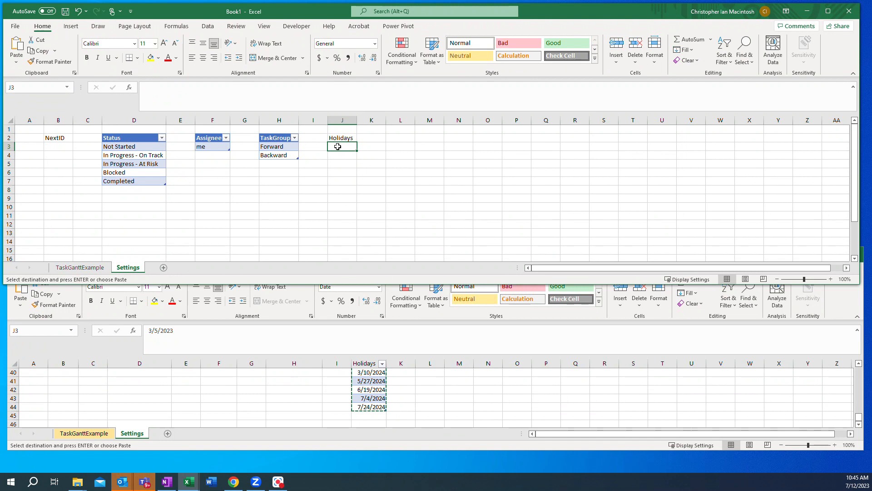
pyautogui.rightClick(337, 146)
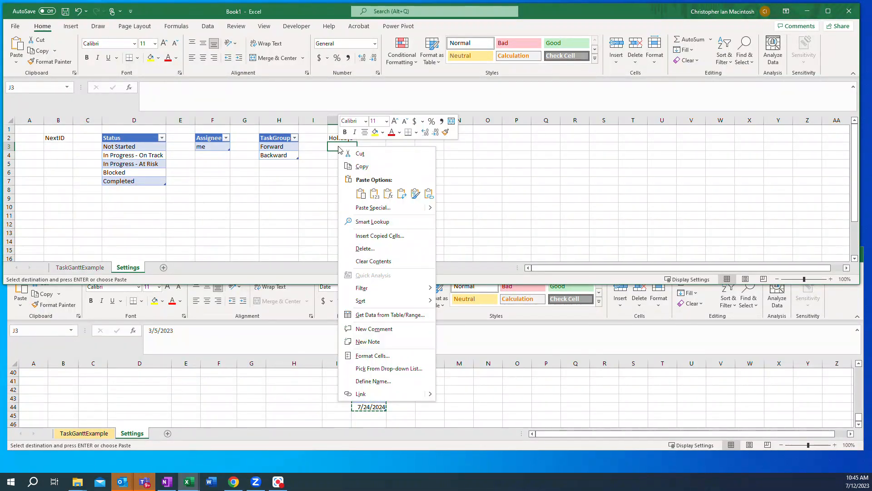
pyautogui.click(374, 194)
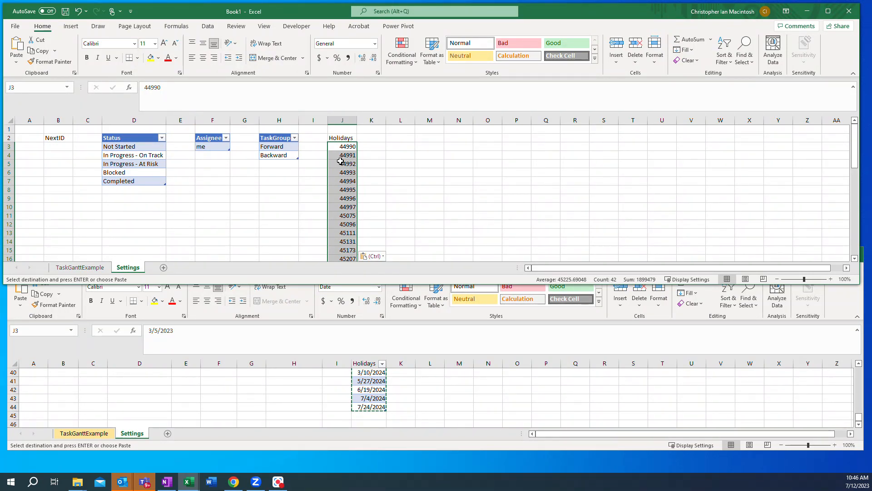
# Step: Format the pasted holiday values in column J as dates using the 3/14/2012 type
pyautogui.rightClick(340, 161)
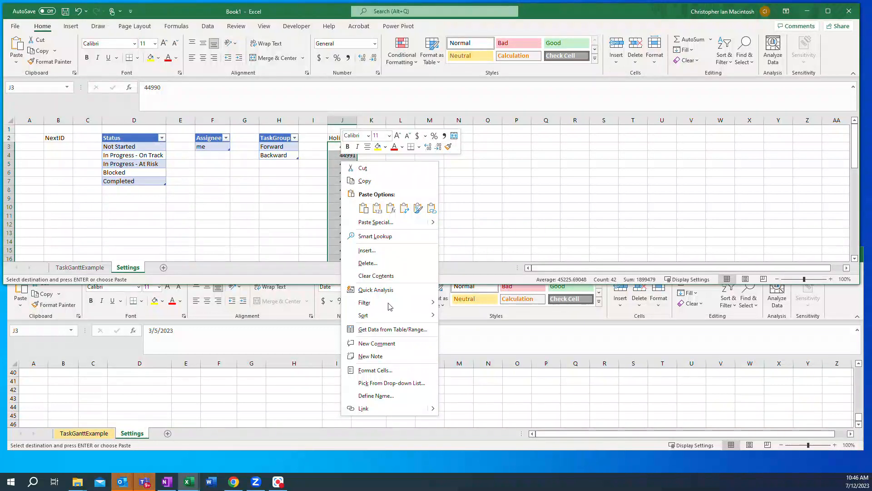
pyautogui.click(393, 371)
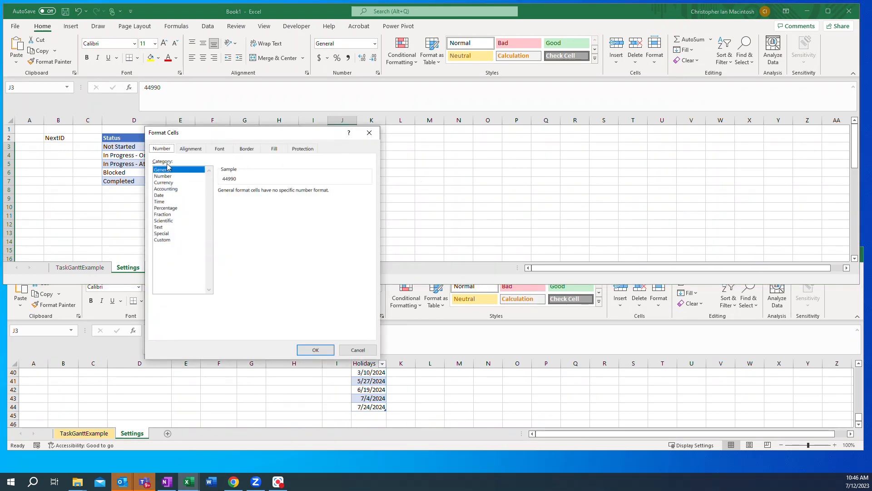
pyautogui.click(160, 195)
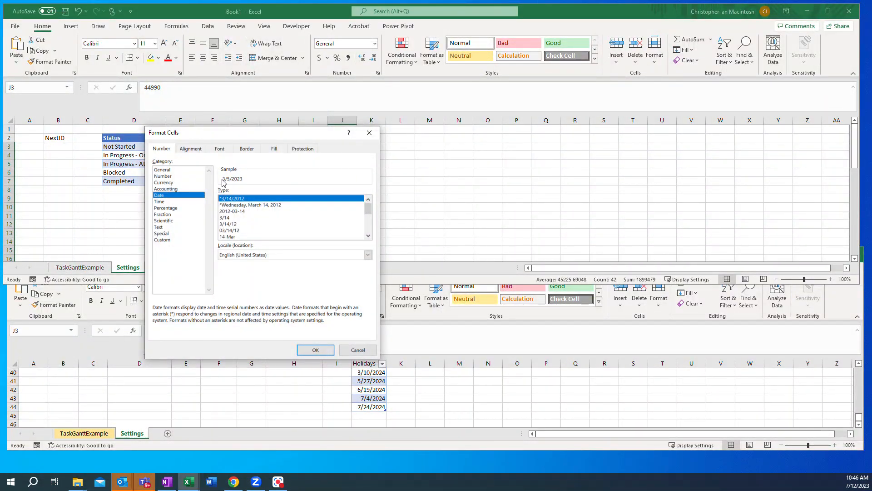
pyautogui.click(316, 351)
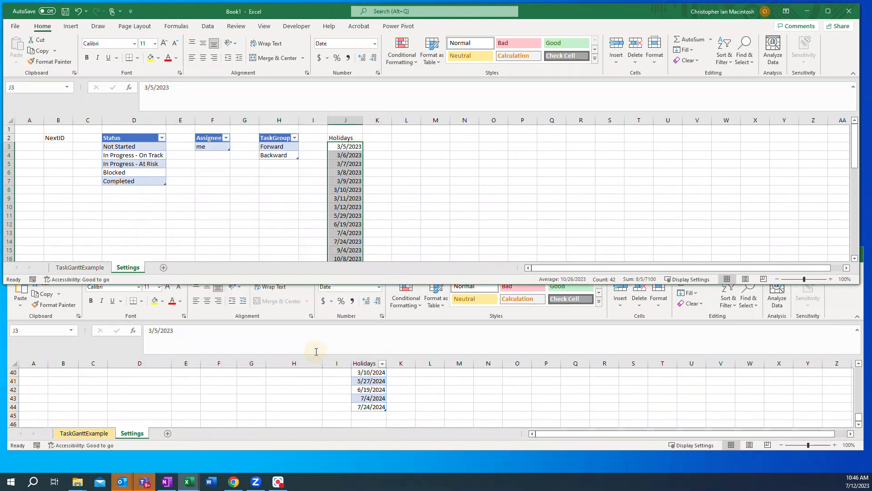
# Step: Convert the Holidays list J2:J44 into a table with headers
pyautogui.click(339, 146)
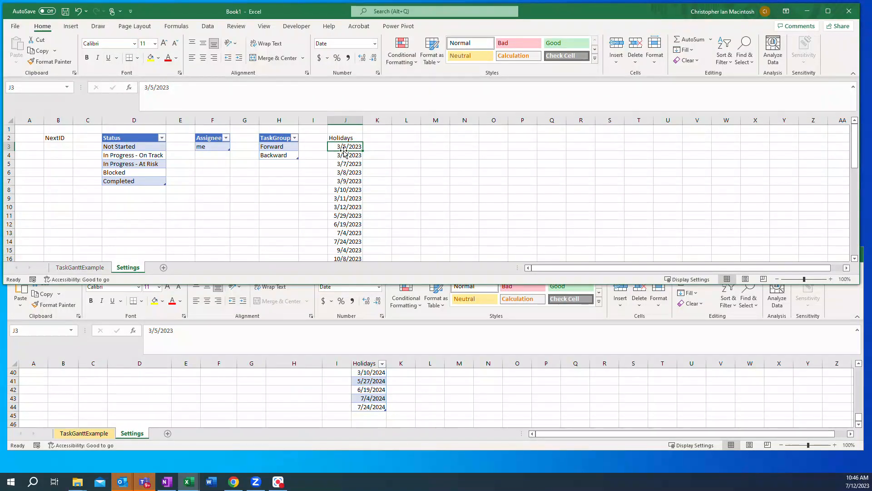
pyautogui.click(71, 27)
pyautogui.click(82, 46)
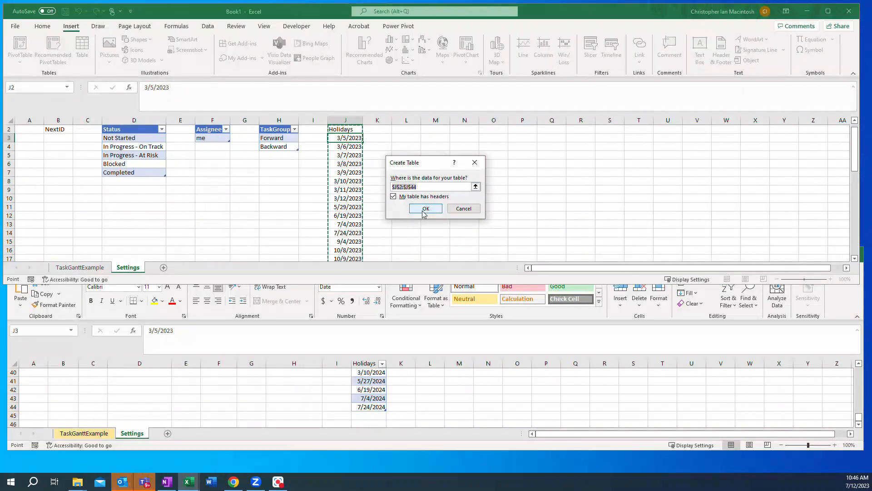
pyautogui.click(424, 209)
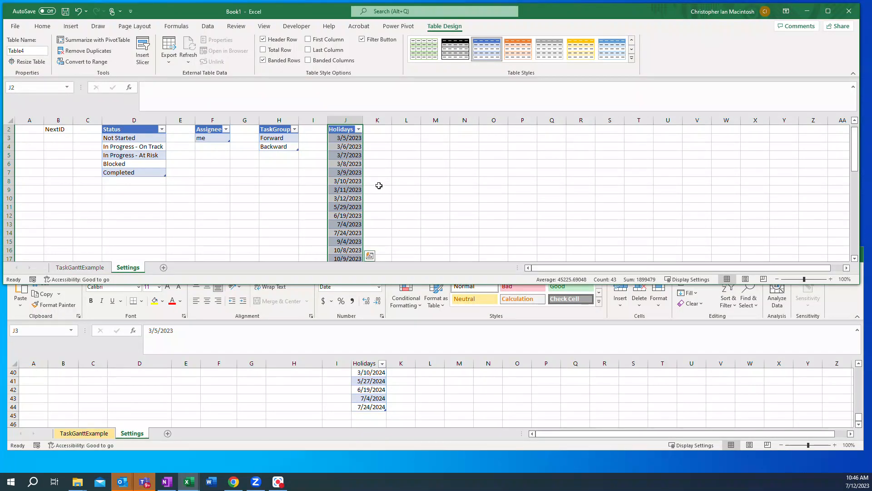
pyautogui.scroll(1, 379, 185)
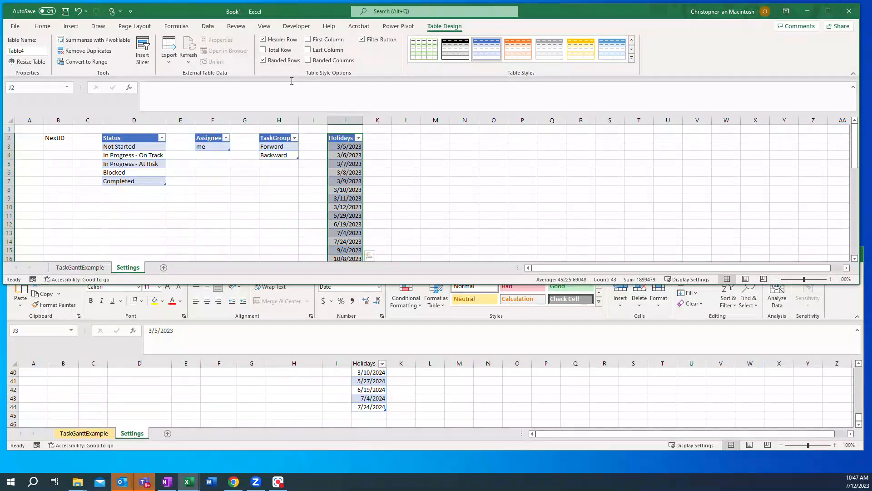
# Step: Review the table names listed in the Name Manager
pyautogui.click(176, 28)
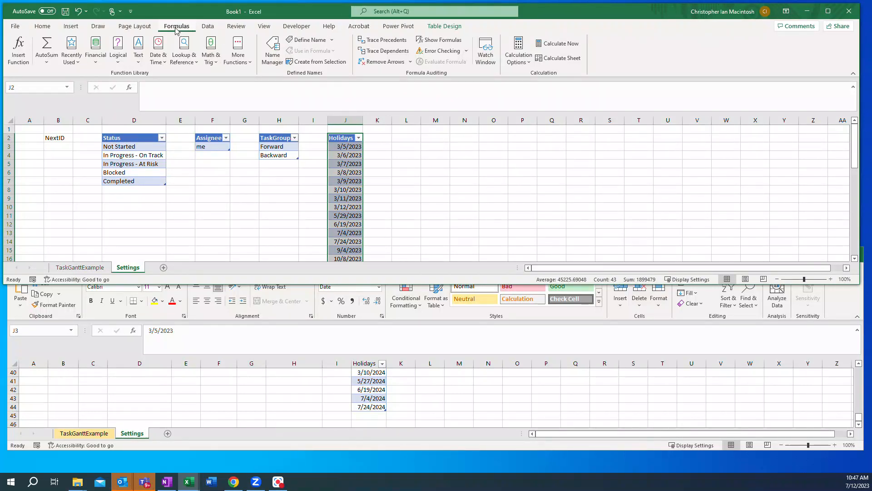
pyautogui.click(271, 55)
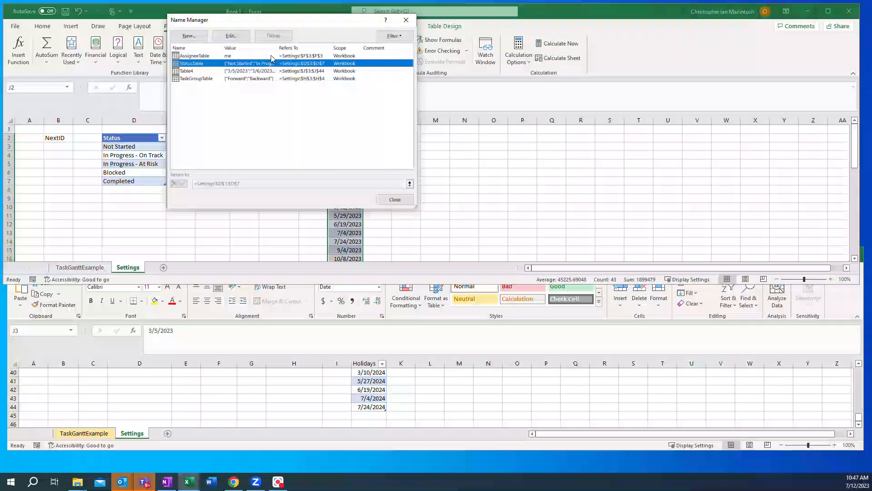
pyautogui.moveTo(218, 22); pyautogui.dragTo(506, 104)
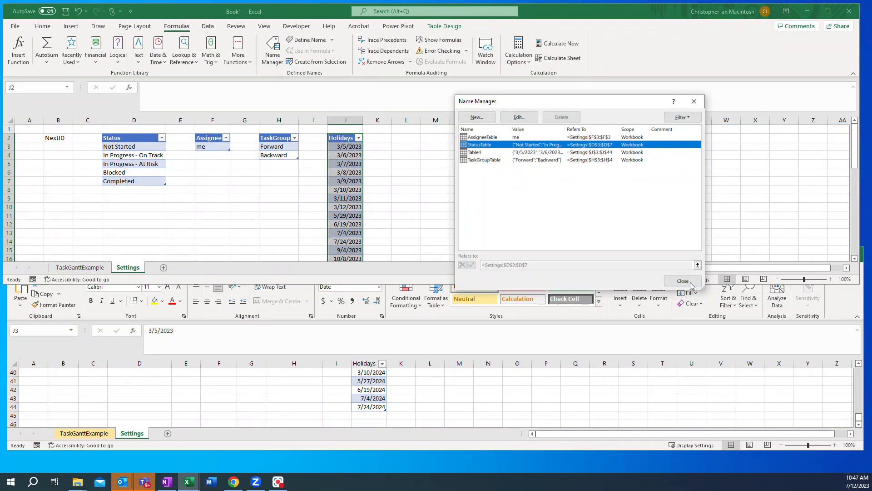
pyautogui.click(674, 280)
# Step: Check the TaskGroup table's name and name the Holidays table HolidaysTable
pyautogui.click(275, 146)
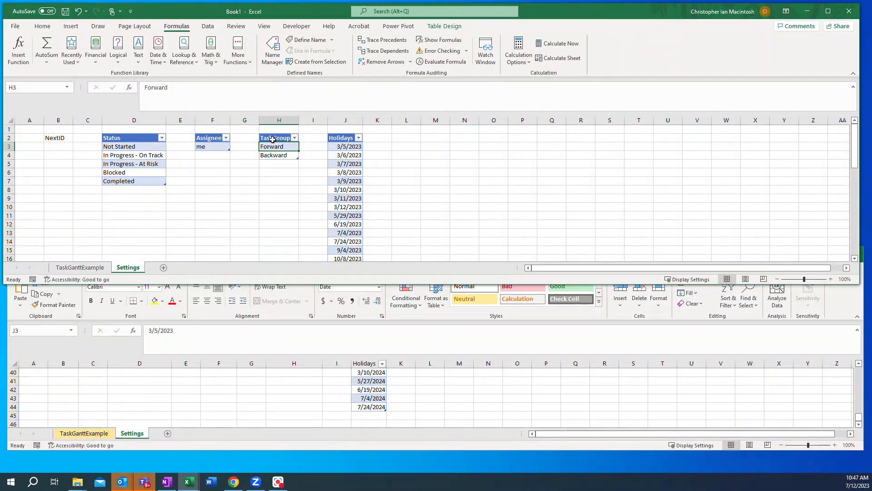
pyautogui.click(439, 149)
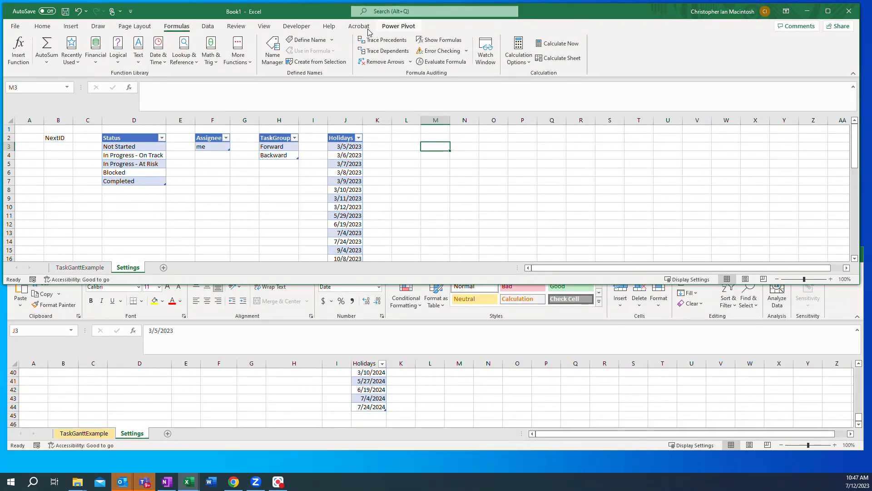
pyautogui.click(279, 146)
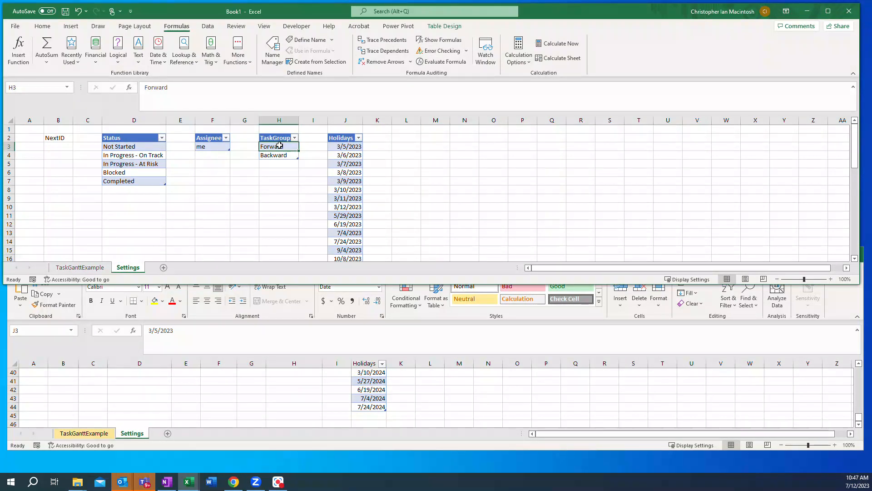
pyautogui.click(439, 27)
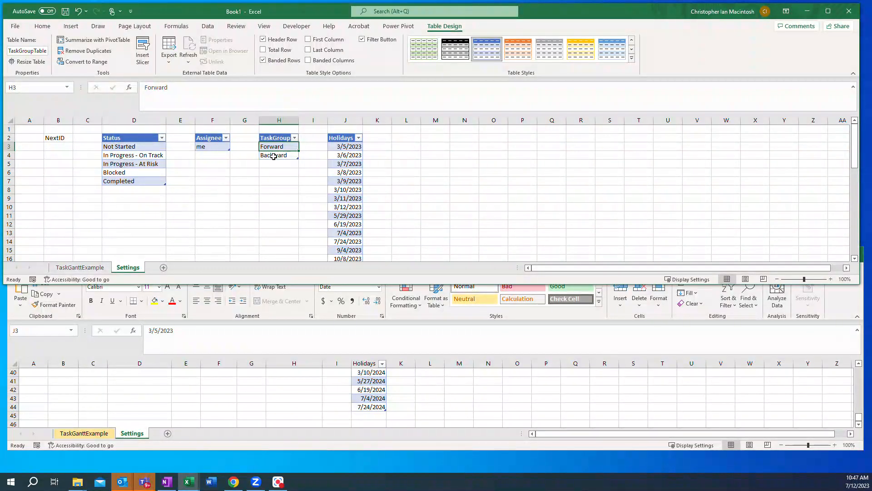
pyautogui.click(342, 146)
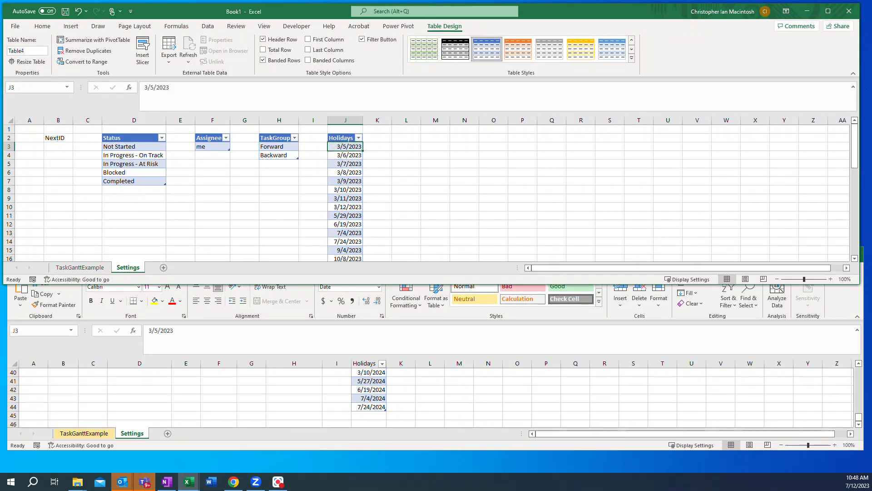
pyautogui.click(29, 51)
pyautogui.write('Holidays')
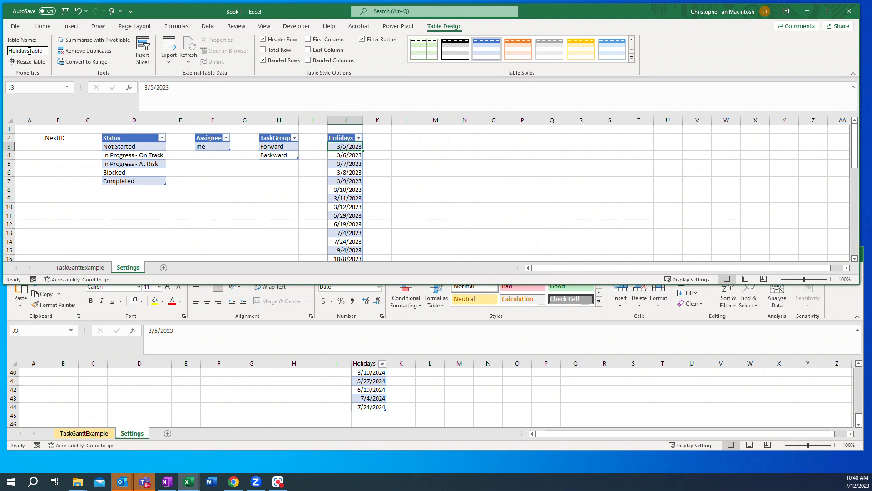
pyautogui.press('Return')
# Step: Check the Name Manager for the renamed Holidays table
pyautogui.click(175, 27)
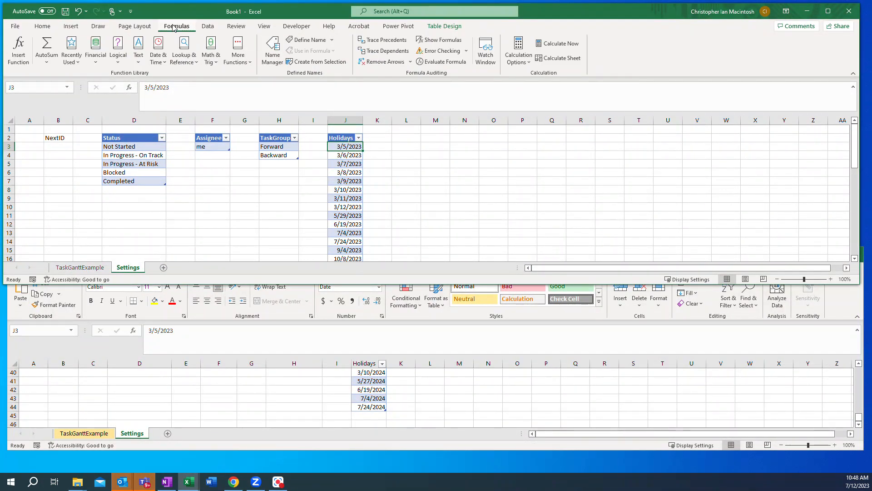
pyautogui.click(271, 55)
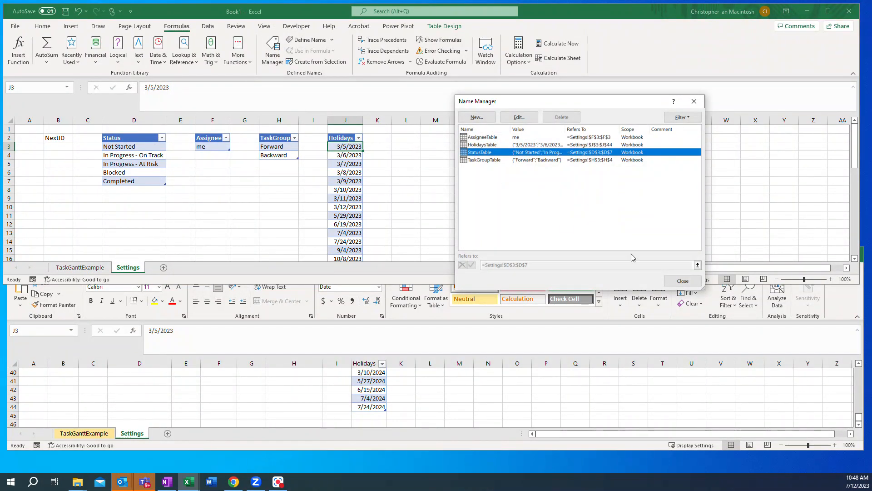
pyautogui.click(680, 281)
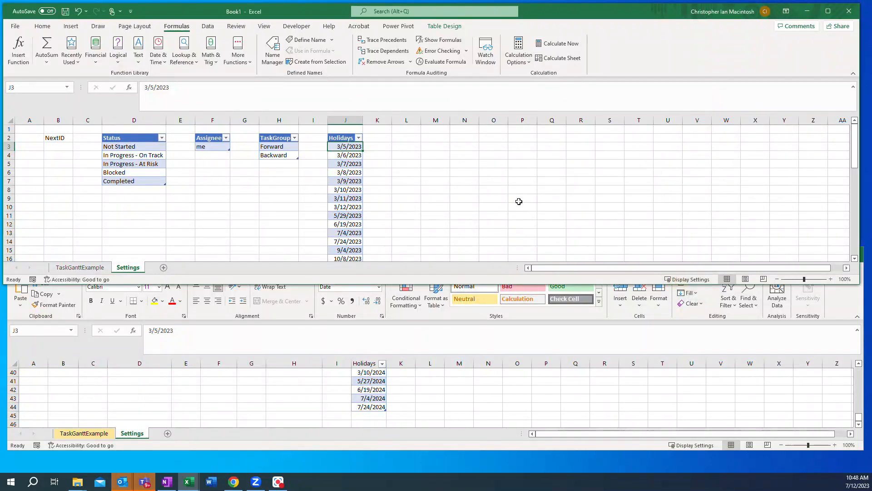
# Step: Enter the formula =HolidaysTable[Holidays] in cell M2 to reference the whole Holidays column
pyautogui.click(430, 138)
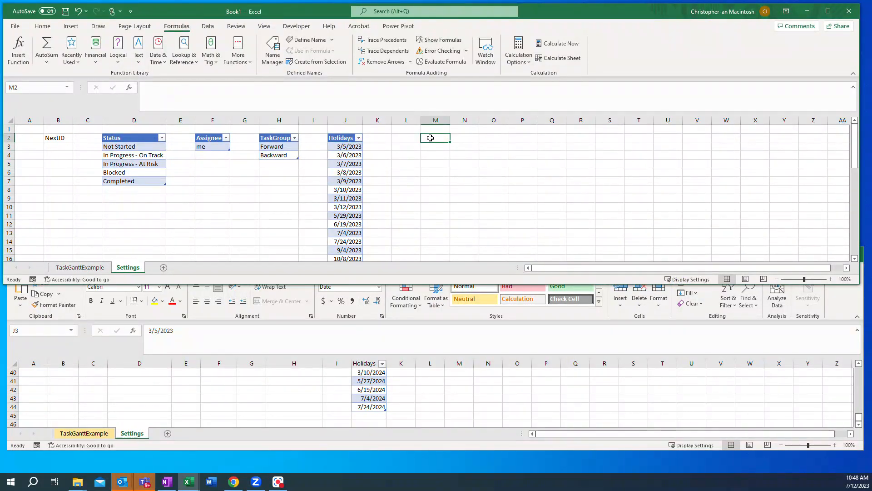
pyautogui.write('=')
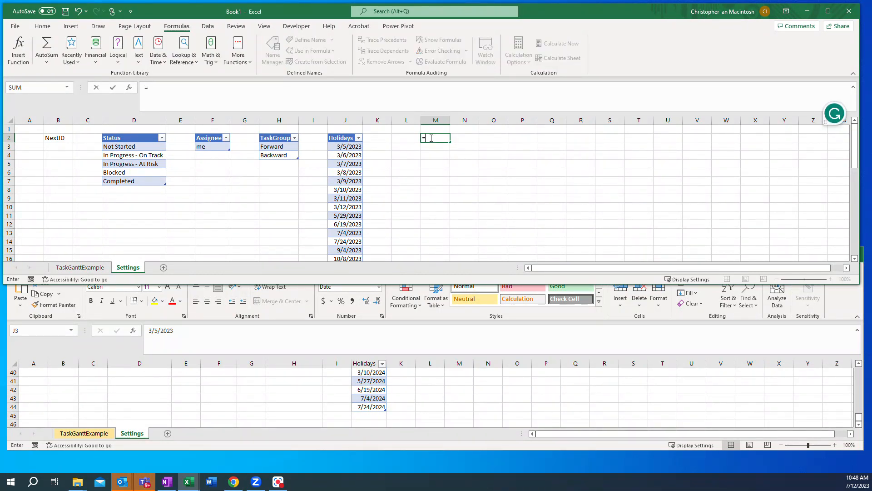
pyautogui.write('h')
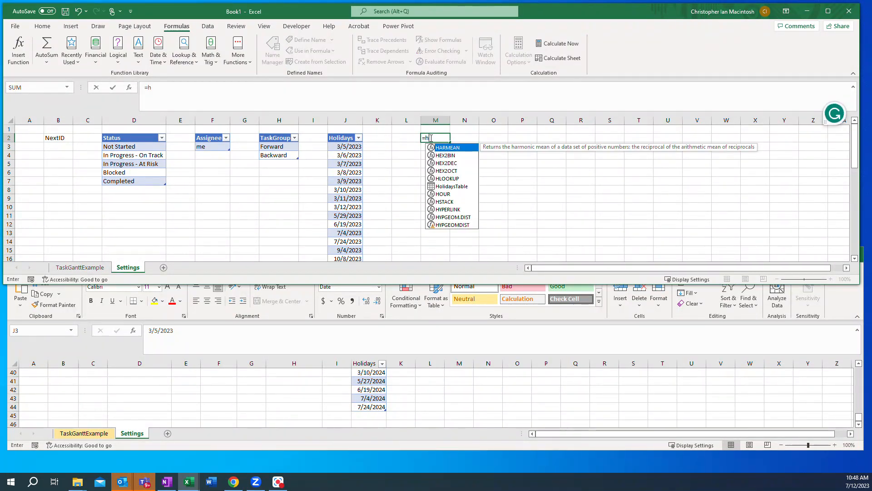
pyautogui.write('o')
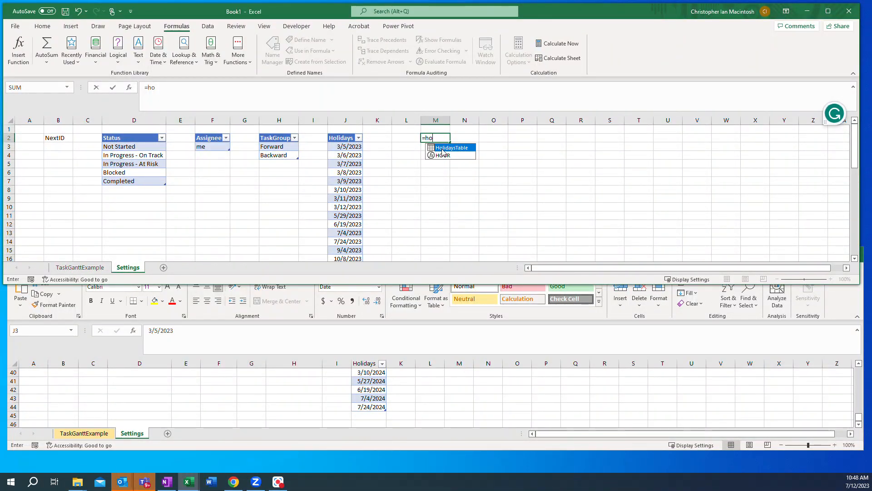
pyautogui.write('li')
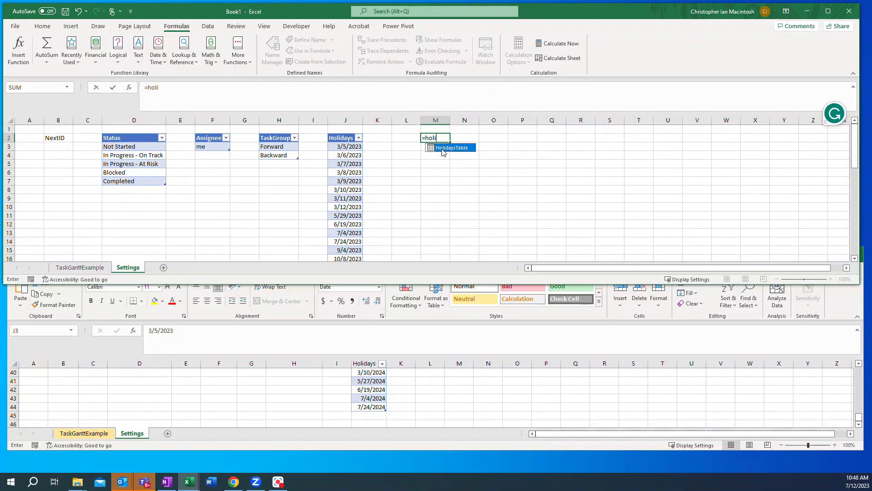
pyautogui.write('daysTable')
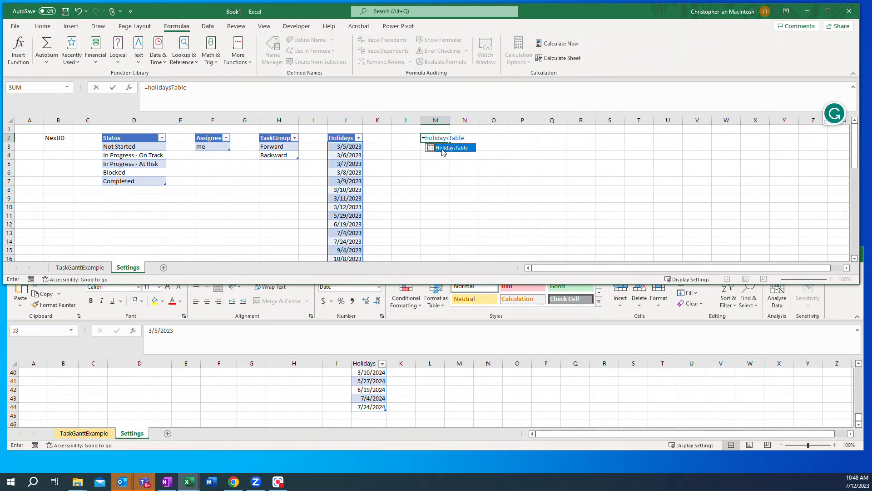
pyautogui.write('[')
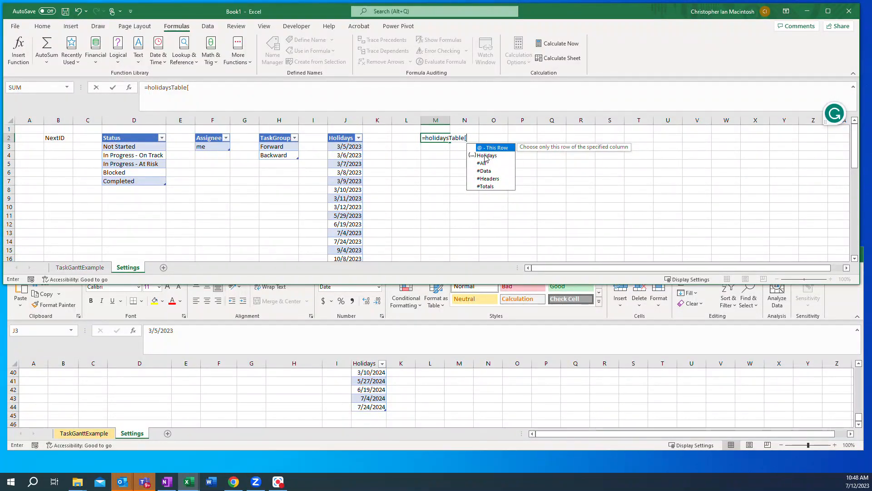
pyautogui.write('Holida')
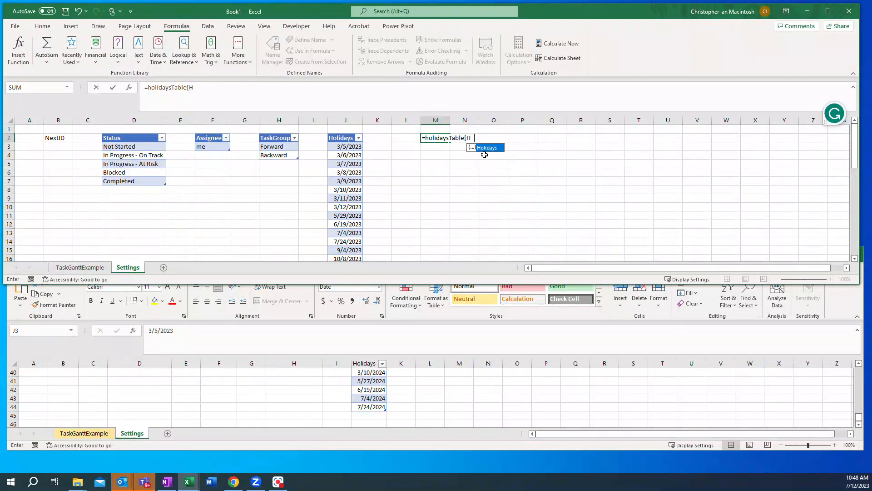
pyautogui.write('ys]')
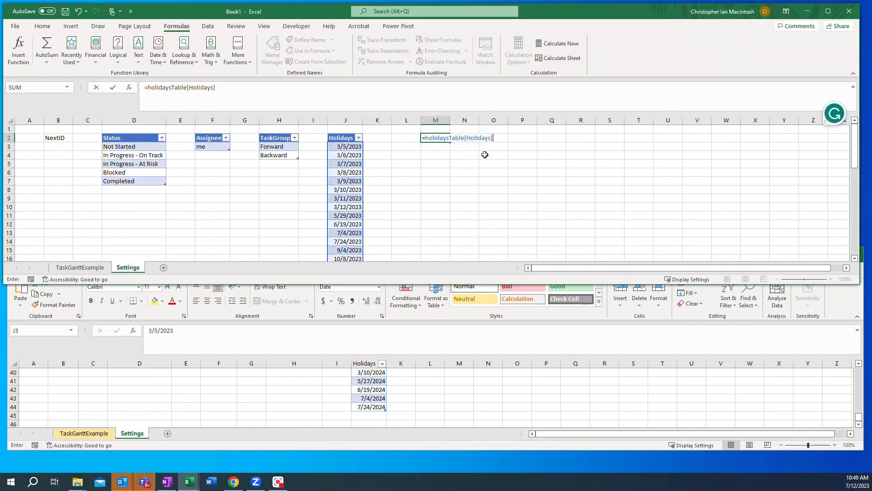
pyautogui.press('Return')
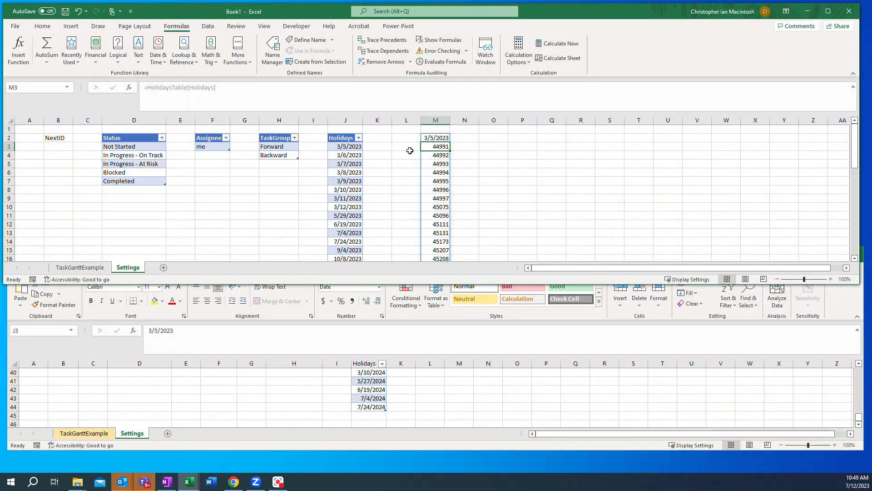
# Step: Inspect the formula in M2 and M3, and enter "text" in M9 inside the spill range
pyautogui.click(436, 136)
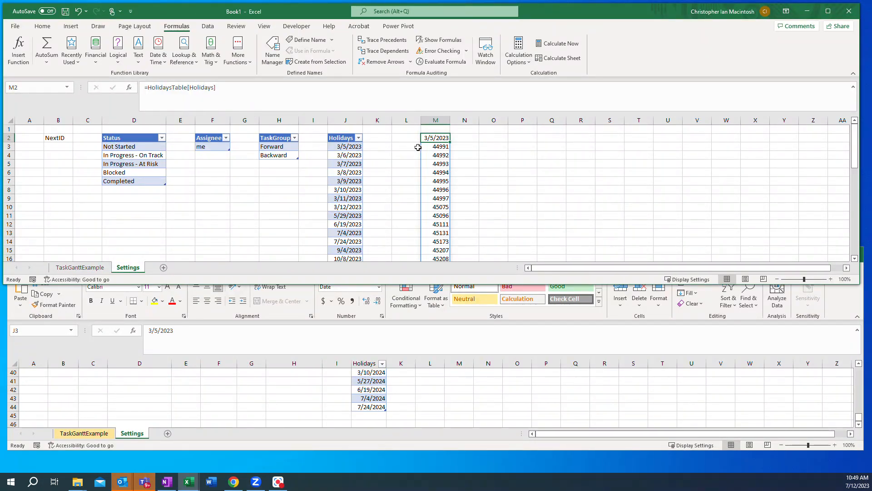
pyautogui.click(433, 146)
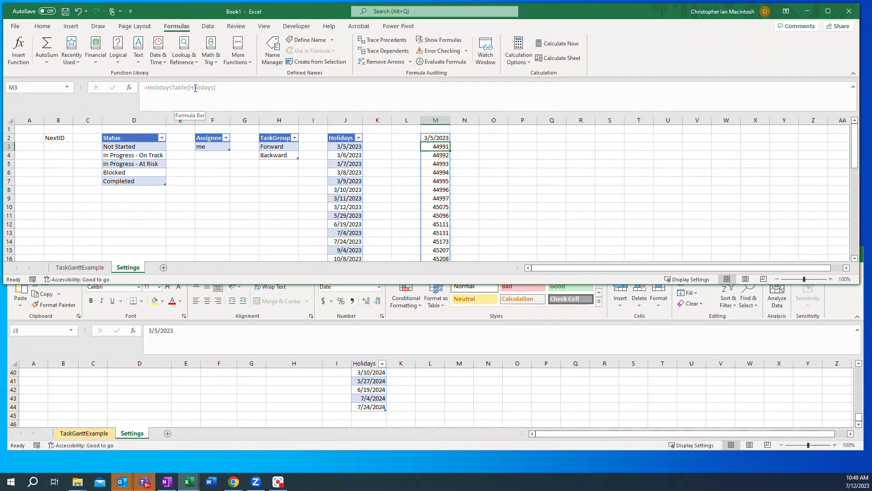
pyautogui.click(433, 197)
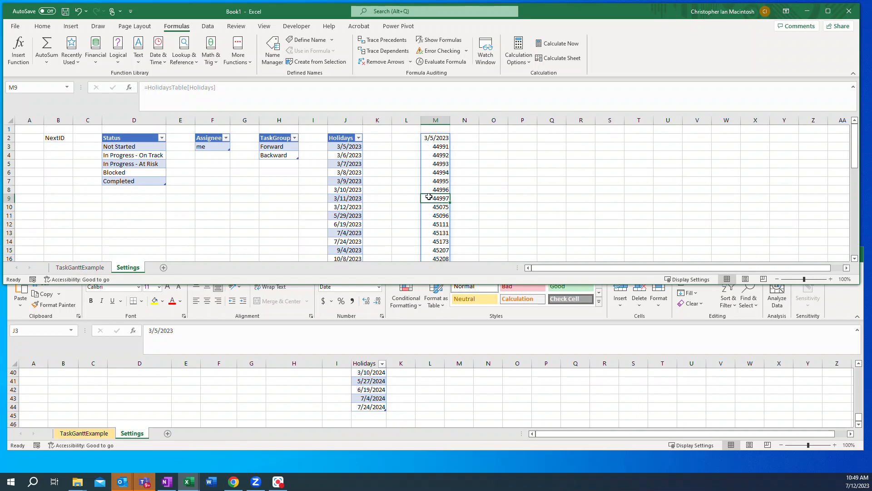
pyautogui.write('text')
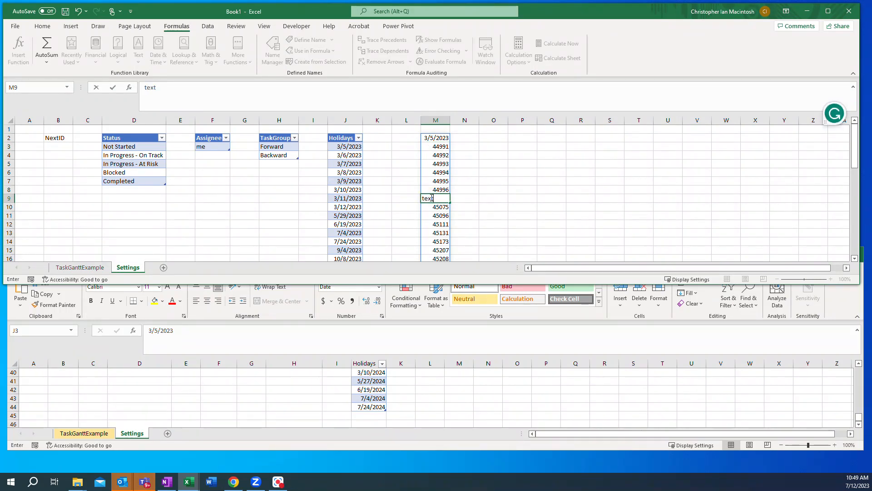
pyautogui.press('Return')
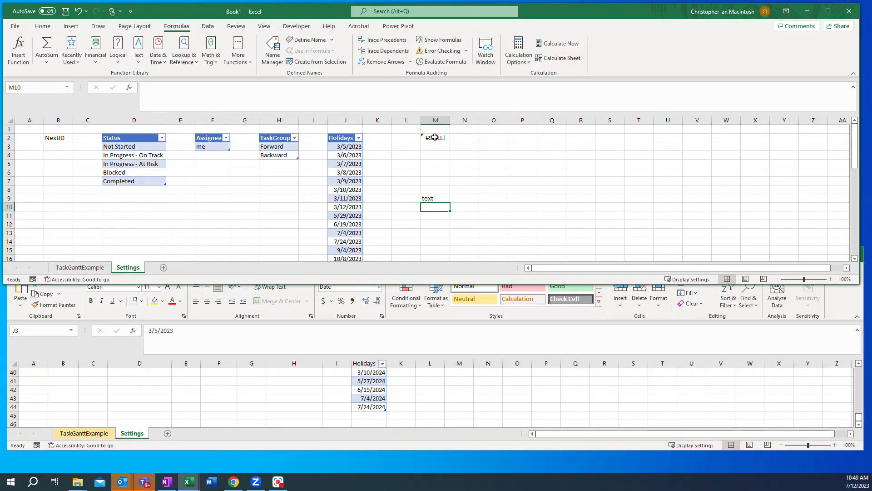
# Step: Clear the text from cell M9 so the Holidays formula in M2 can spill
pyautogui.click(431, 198)
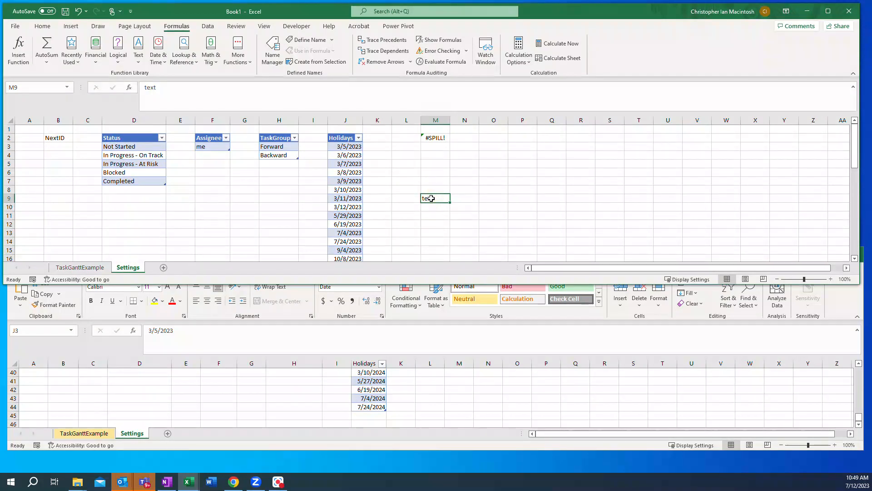
pyautogui.press('BackSpace')
pyautogui.press('Return')
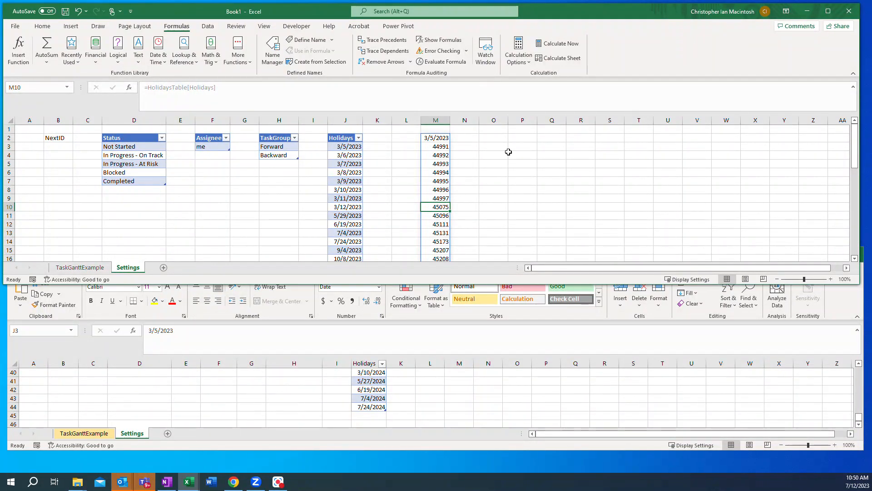
# Step: With cell O2 selected, start a new workbook-scoped defined name called StatusList in the Name Manager
pyautogui.click(504, 138)
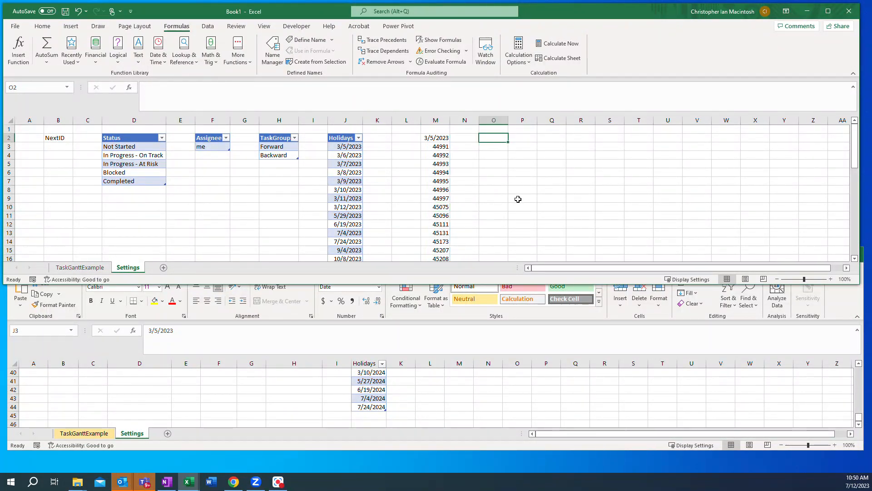
pyautogui.click(271, 57)
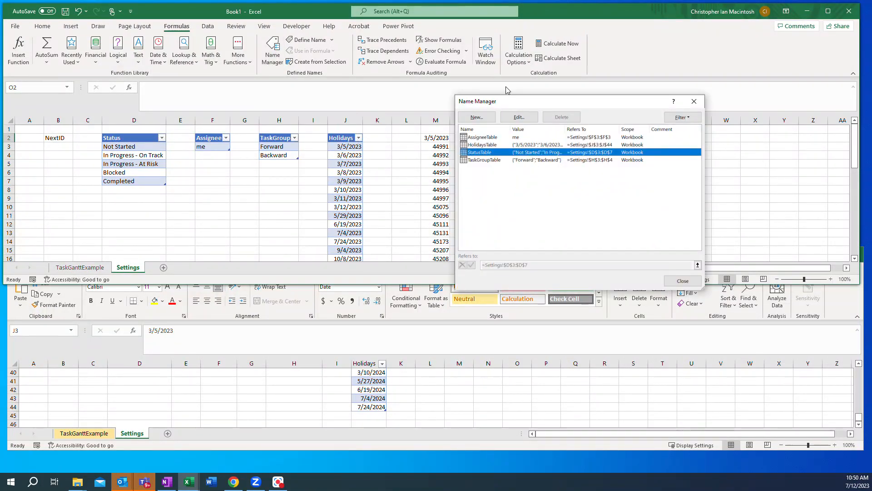
pyautogui.moveTo(512, 102); pyautogui.dragTo(573, 77)
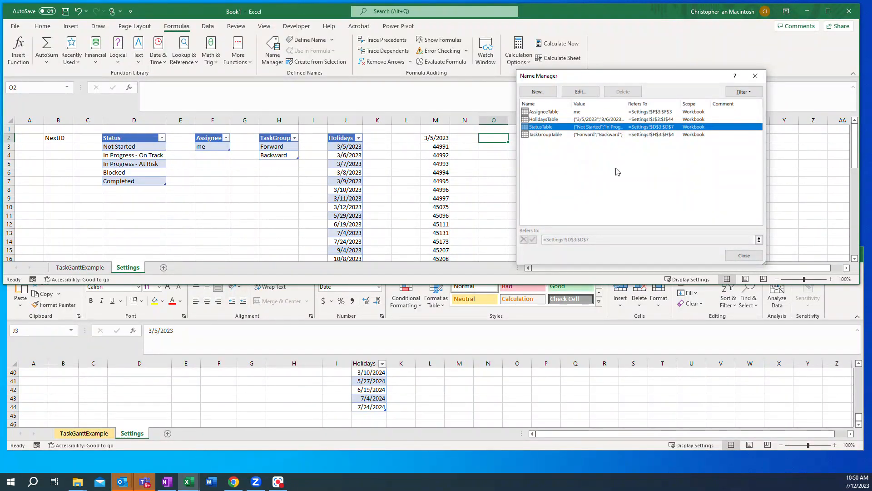
pyautogui.click(537, 93)
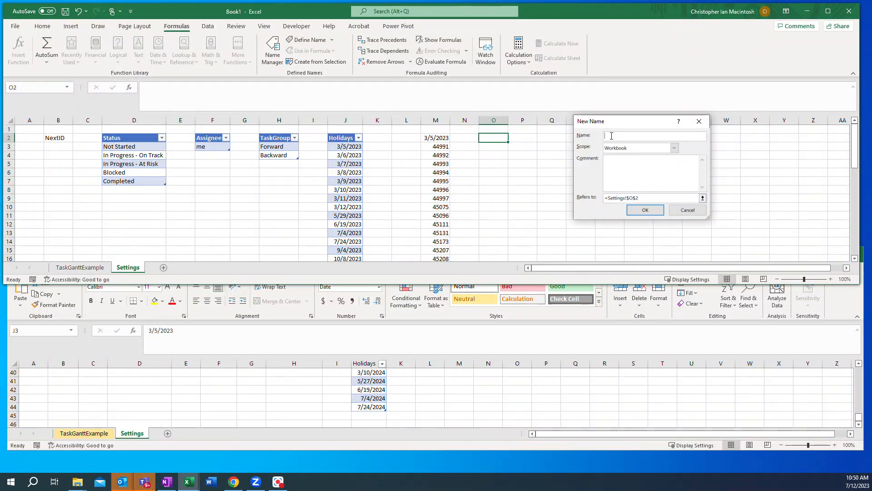
pyautogui.write('StatusList')
# Step: Set the StatusList name to refer to =StatusTable[Status] and save it
pyautogui.moveTo(608, 200); pyautogui.dragTo(650, 198)
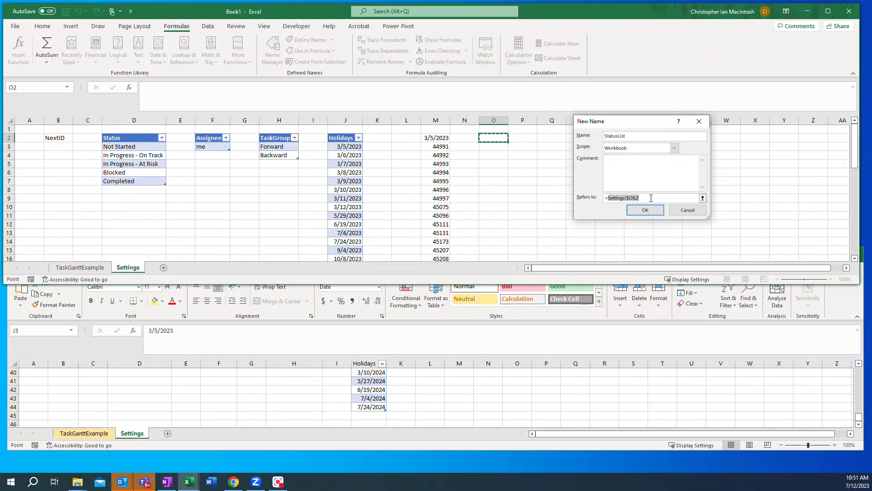
pyautogui.write('Stat')
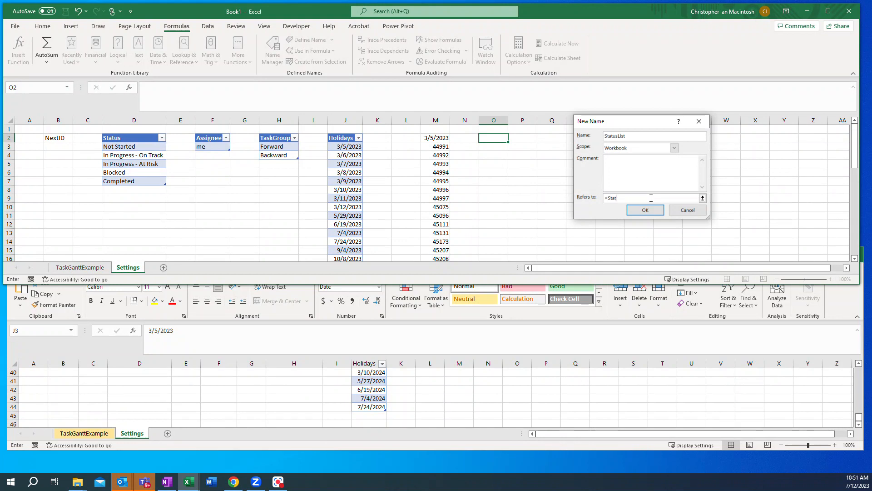
pyautogui.write('usTable[Status]')
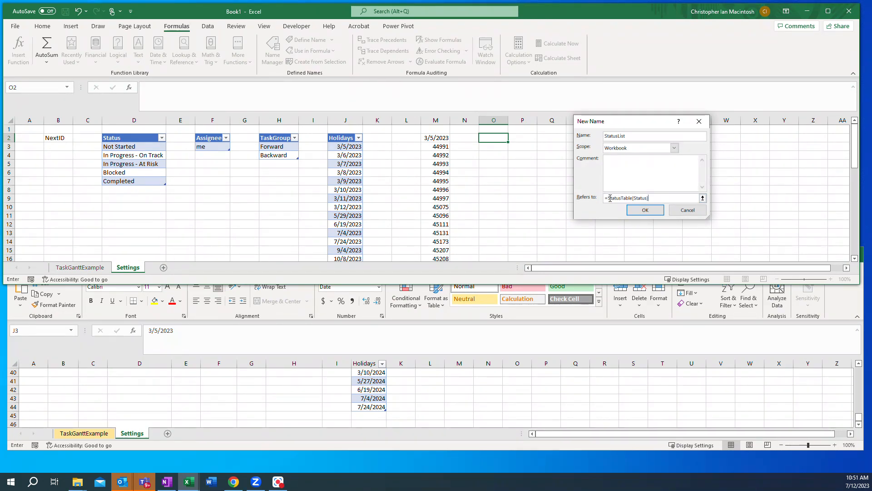
pyautogui.click(640, 211)
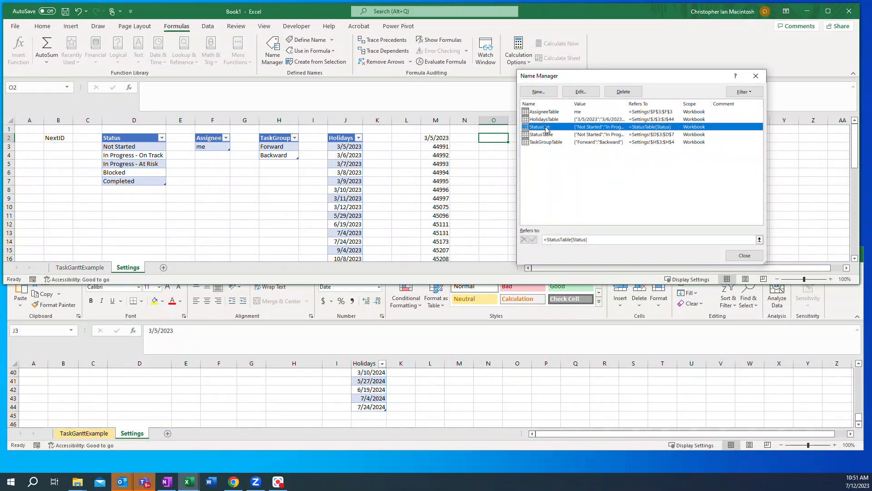
pyautogui.click(744, 255)
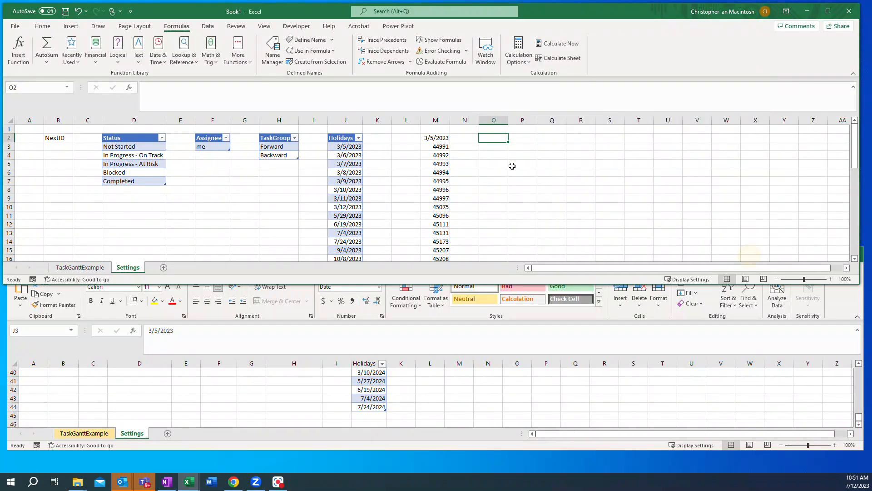
# Step: Enter the formula =StatusList in cell O2 to test the new defined name
pyautogui.write('=st')
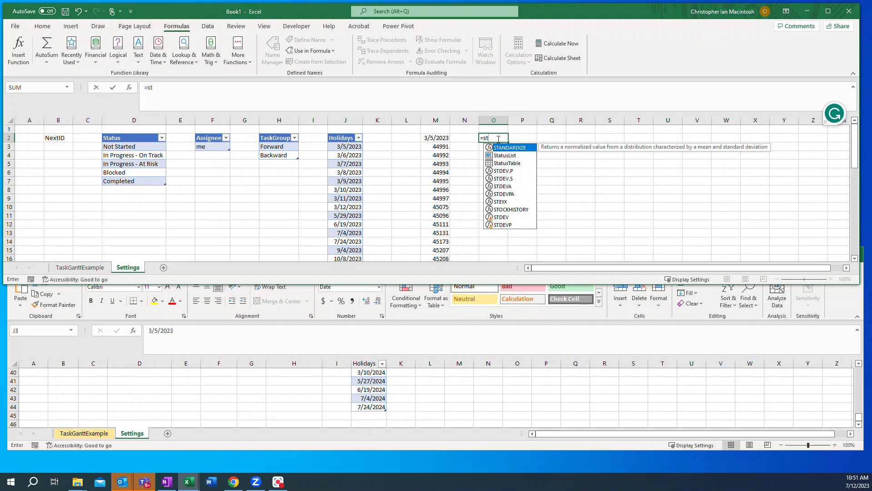
pyautogui.write('a')
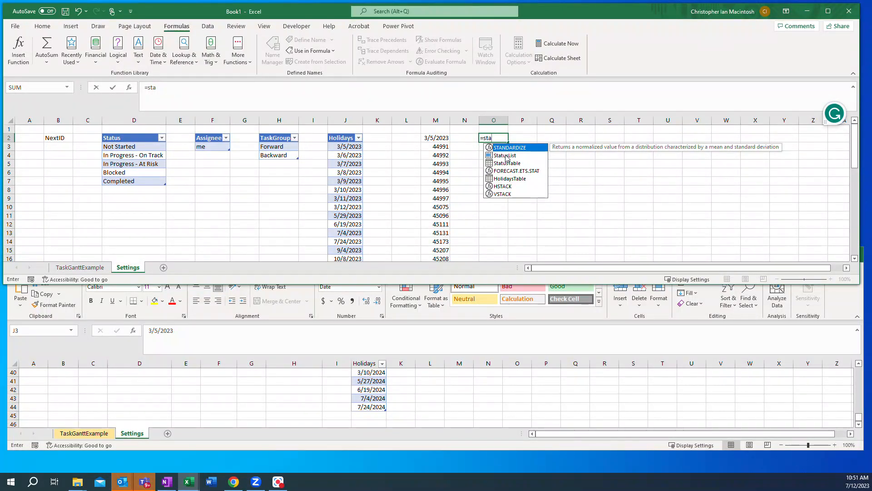
pyautogui.doubleClick(505, 155)
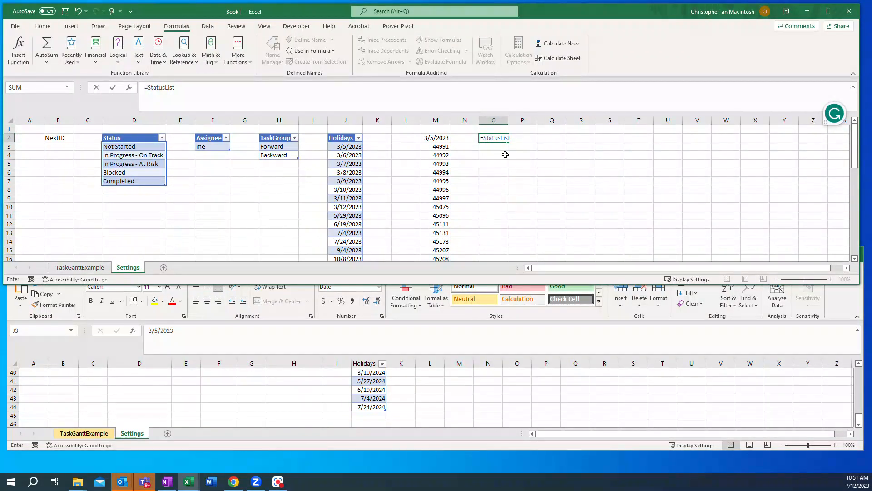
pyautogui.press('Return')
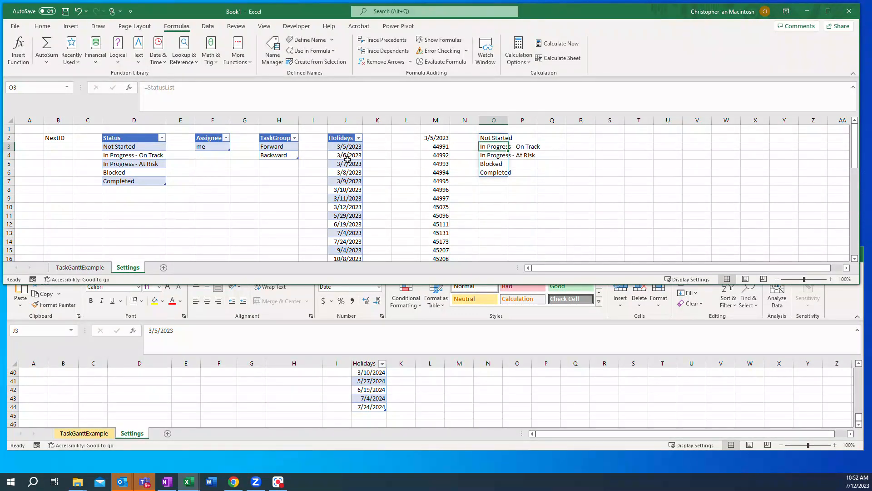
# Step: Define a workbook-scoped name AssigneeList that refers to =AssigneeTable[Assignee]
pyautogui.click(216, 148)
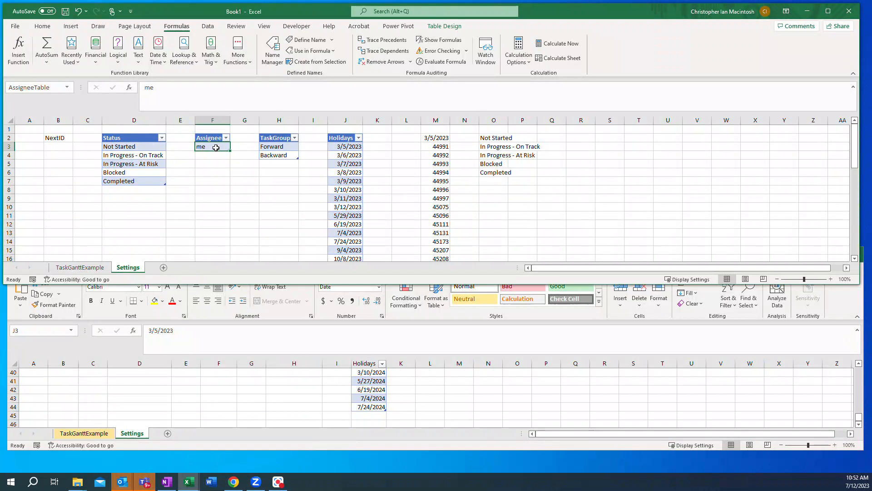
pyautogui.click(437, 28)
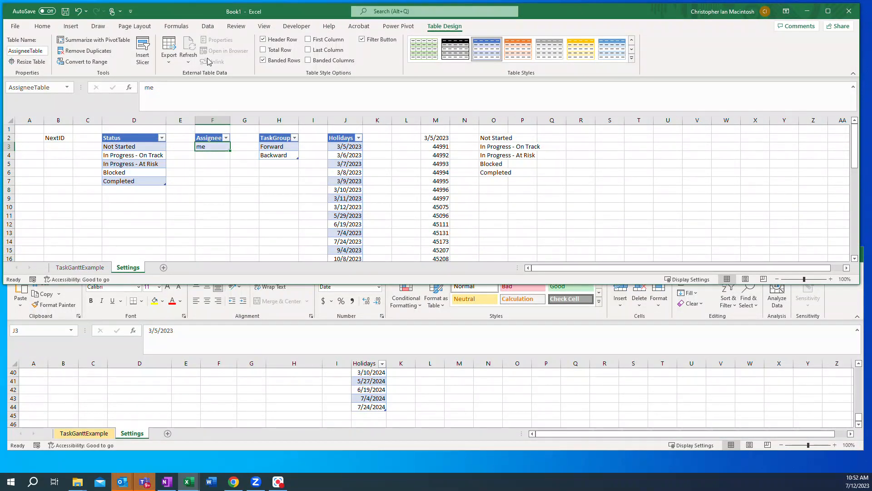
pyautogui.click(179, 30)
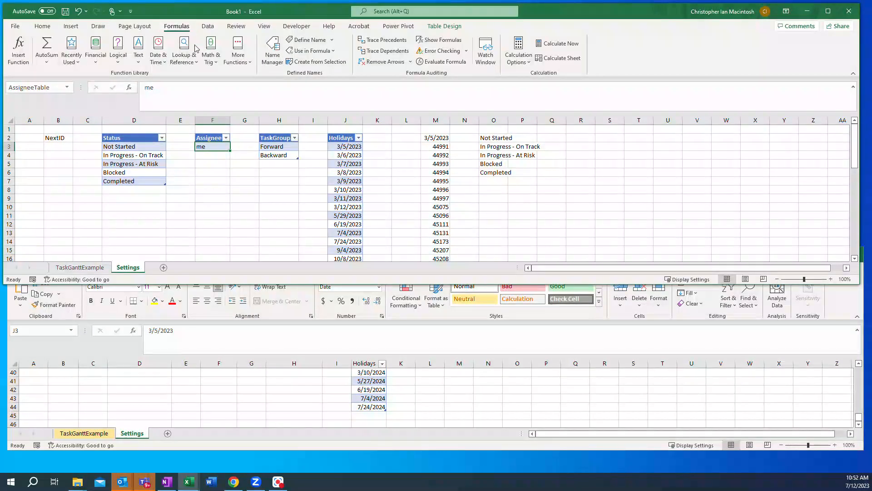
pyautogui.click(272, 47)
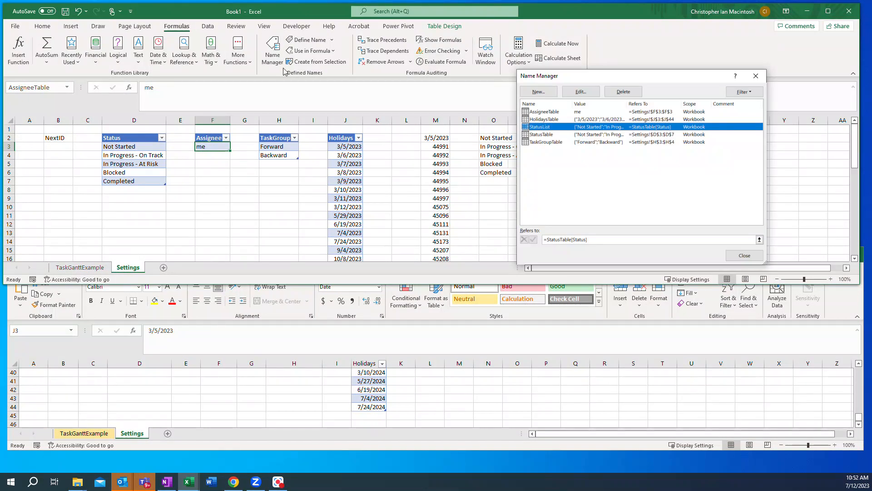
pyautogui.click(538, 92)
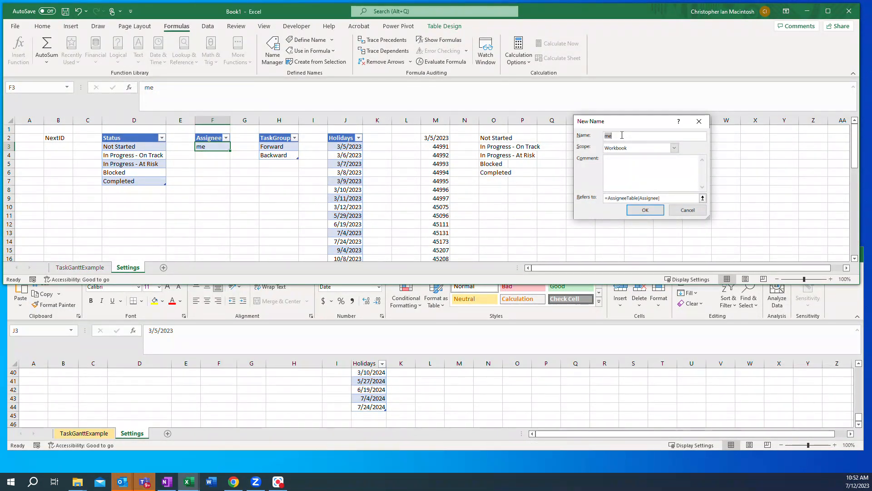
pyautogui.write('AssigneeList')
pyautogui.click(645, 209)
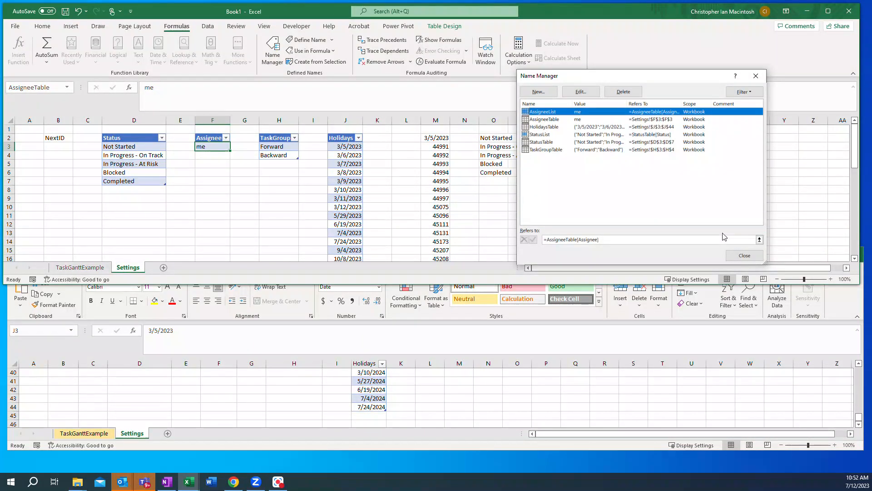
pyautogui.click(734, 256)
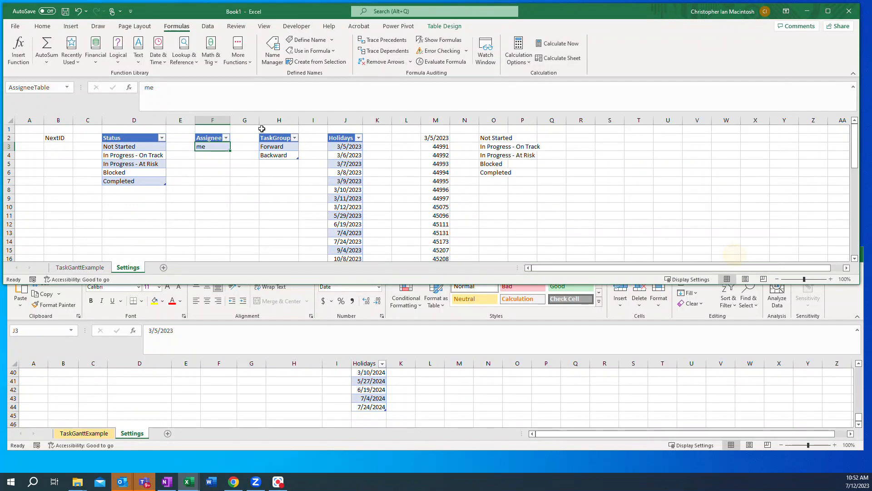
# Step: From cell H3 of the TaskGroup table, start a new workbook-scoped defined name called TaskGroupList
pyautogui.click(278, 147)
pyautogui.click(272, 49)
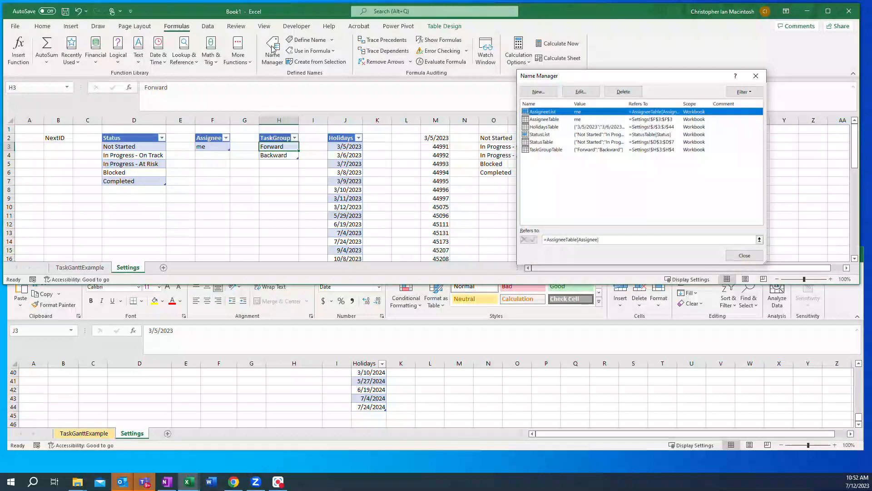
pyautogui.click(538, 92)
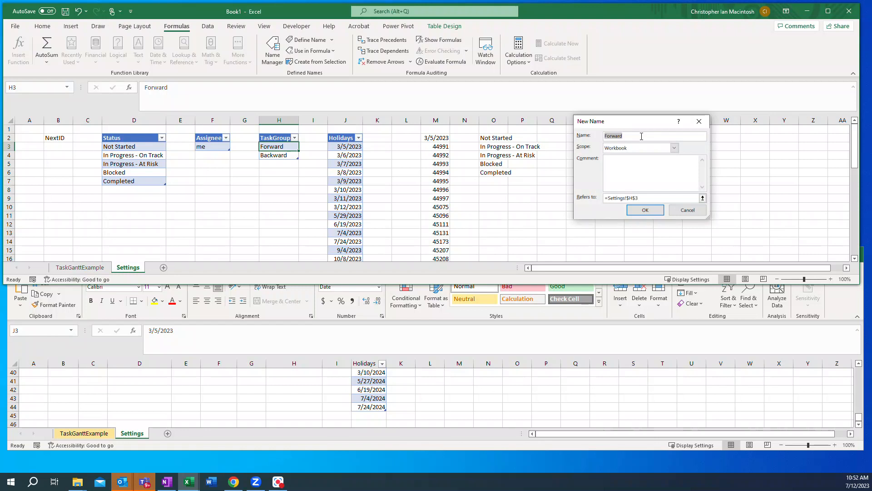
pyautogui.write('T')
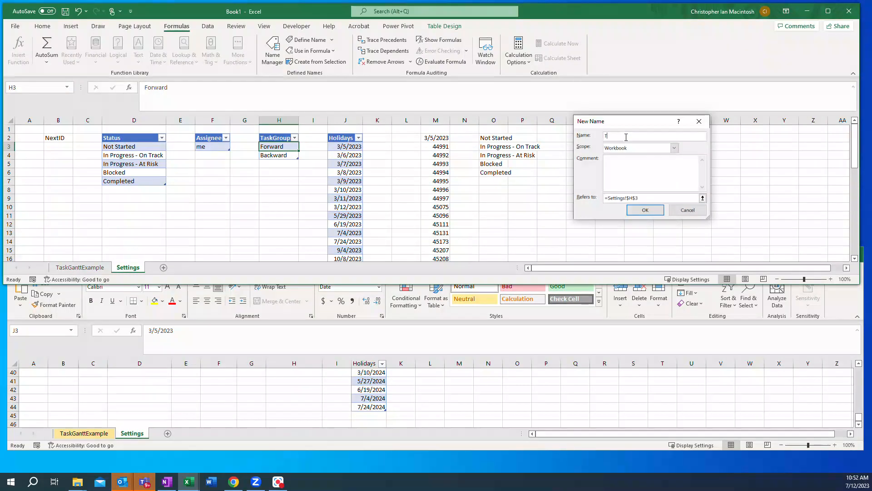
pyautogui.write('askGroupList')
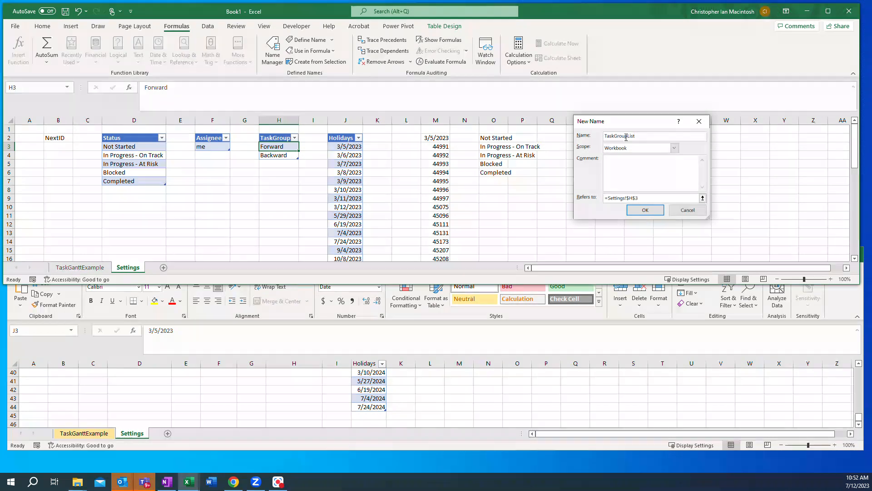
# Step: Set the TaskGroupList name to refer to =TaskGroupTable[TaskGroup] and save it
pyautogui.click(610, 199)
pyautogui.moveTo(609, 199); pyautogui.dragTo(644, 198)
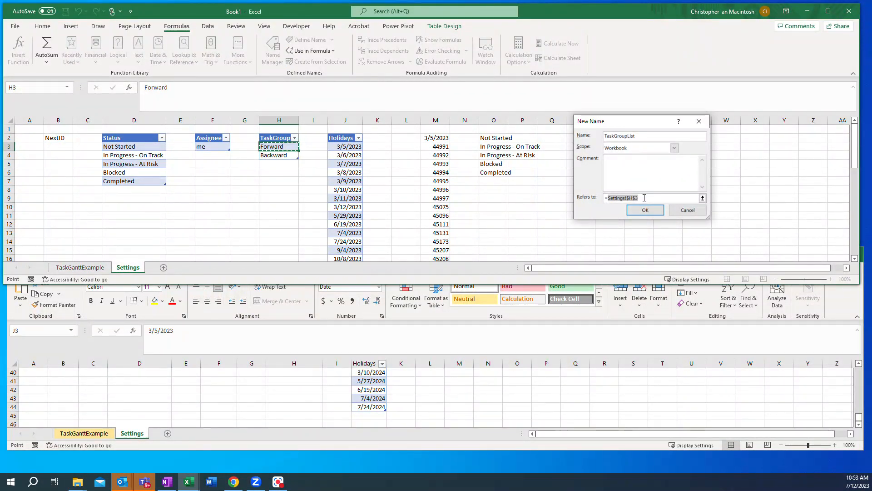
pyautogui.press('BackSpace')
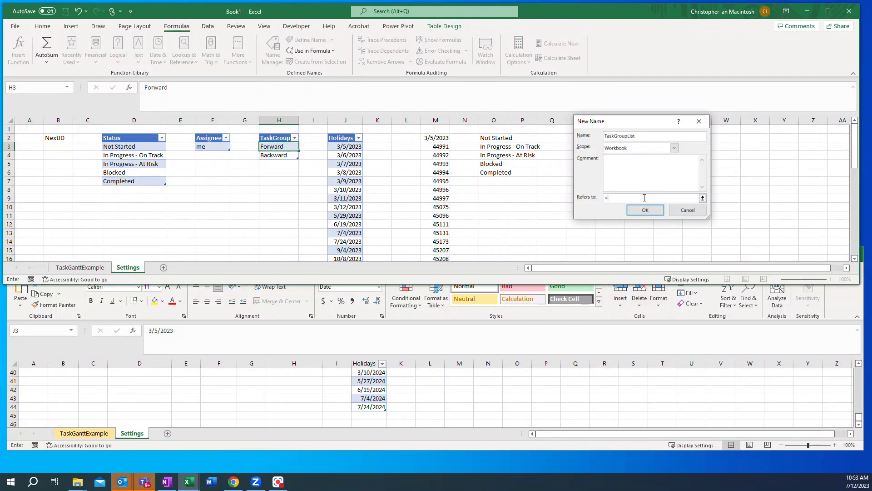
pyautogui.write('Task')
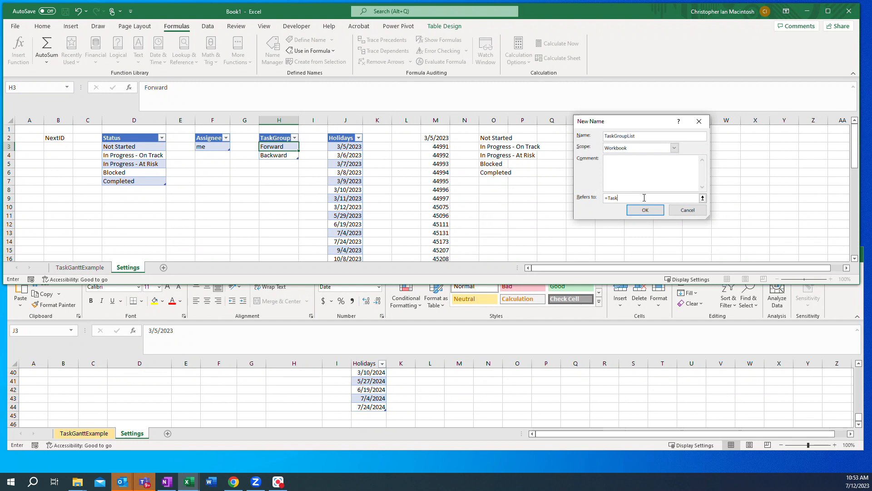
pyautogui.write('GroupTa')
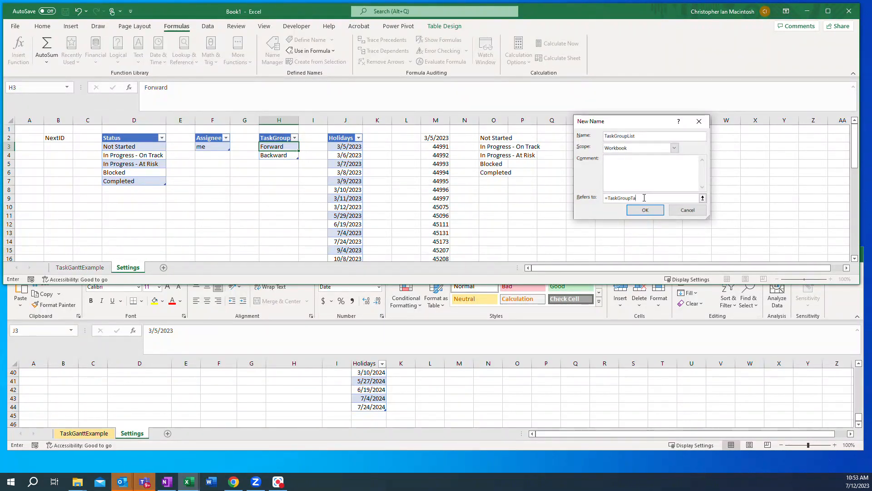
pyautogui.write('ble[TaskGroup]')
pyautogui.click(645, 210)
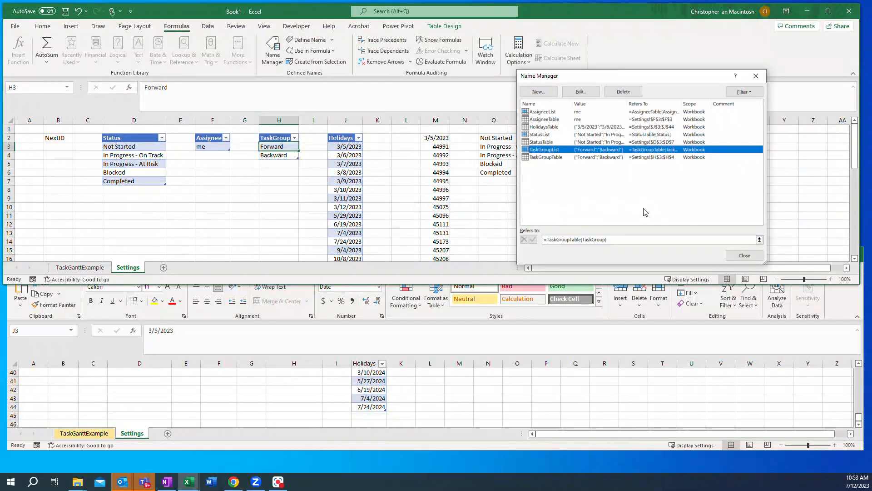
pyautogui.click(744, 255)
# Step: From cell J3 of the Holidays table, start a new workbook-scoped defined name called HolidaysList
pyautogui.click(346, 147)
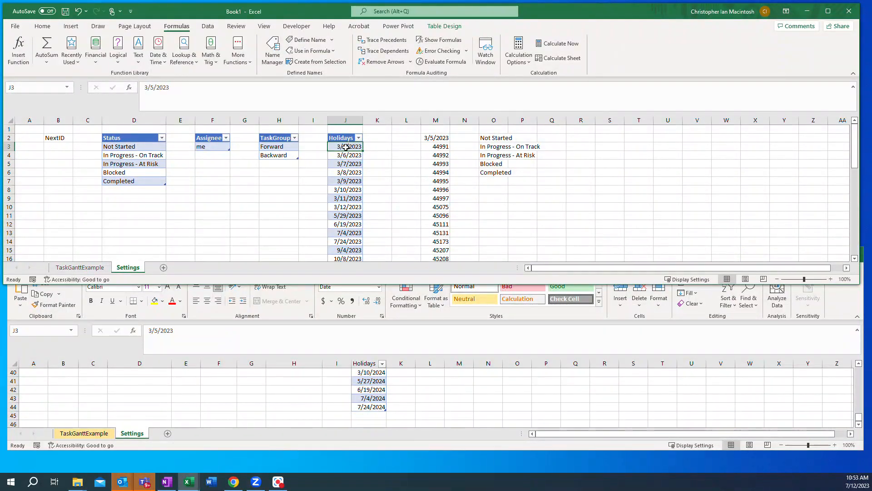
pyautogui.click(444, 26)
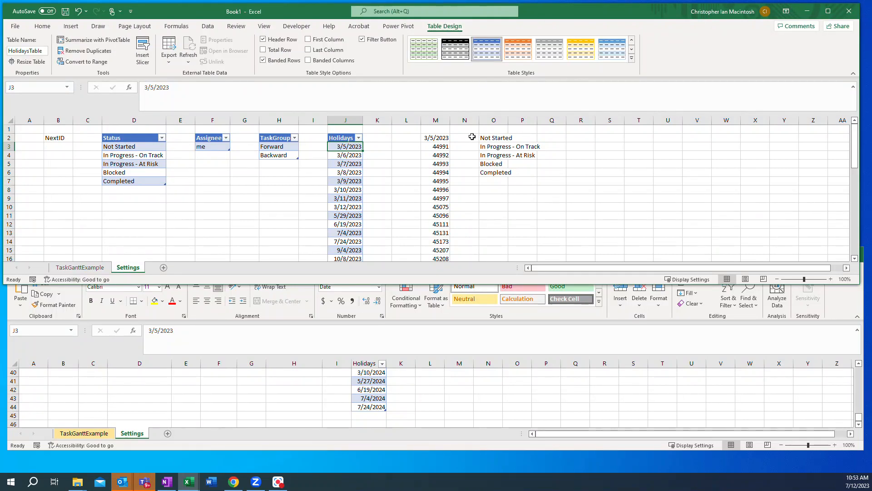
pyautogui.click(178, 27)
pyautogui.click(273, 50)
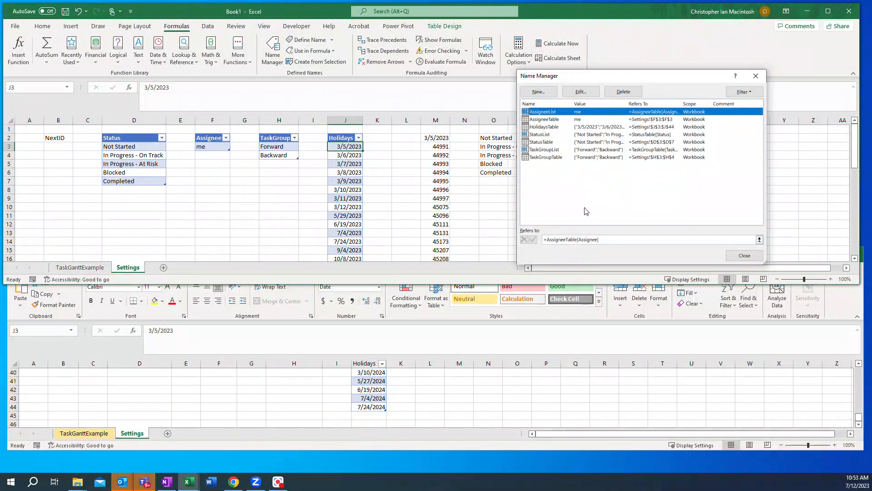
pyautogui.click(538, 91)
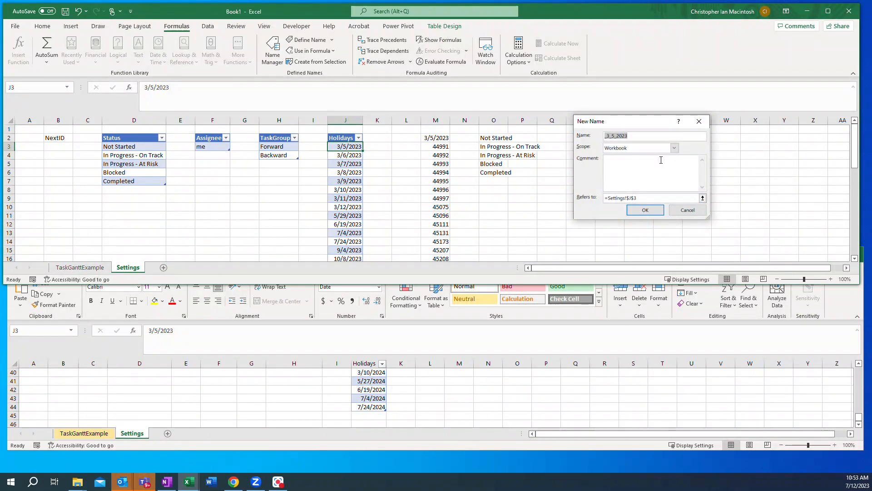
pyautogui.write('HolidaysList')
# Step: Set the HolidaysList name to refer to =HolidaysTable[Holidays] and save it
pyautogui.moveTo(610, 198); pyautogui.dragTo(658, 200)
pyautogui.write('Holida')
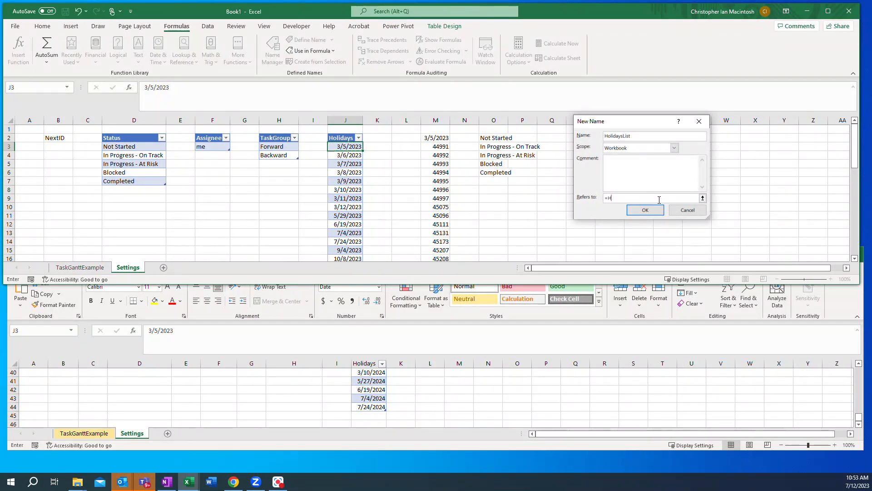
pyautogui.write('ysTable[Holidays]')
pyautogui.click(645, 209)
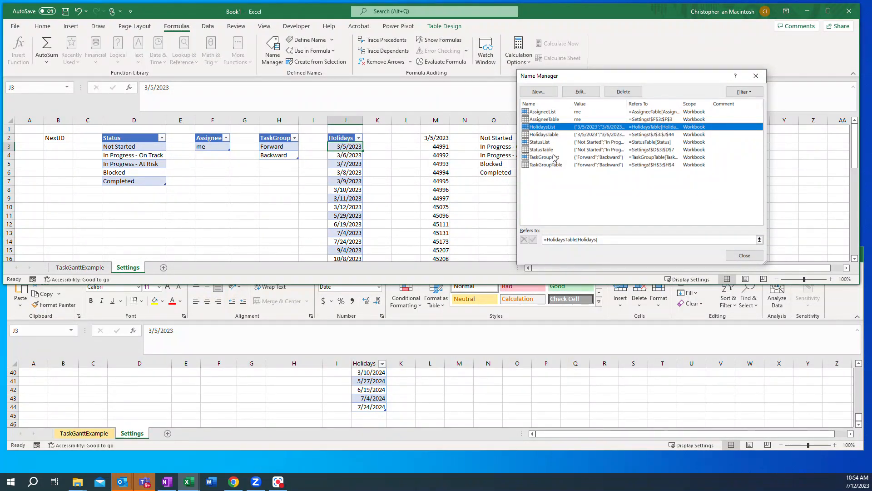
pyautogui.click(735, 257)
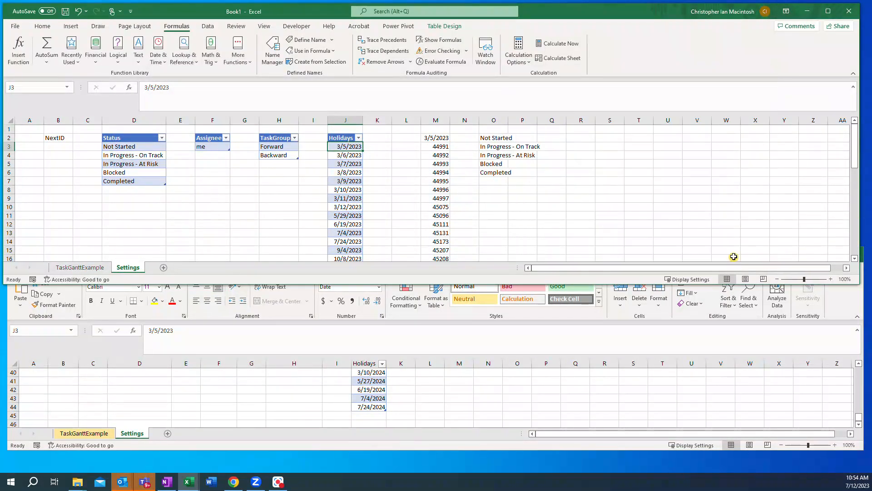
# Step: Enter the formula =HolidaysList in cell R2 to test the new defined name
pyautogui.click(577, 138)
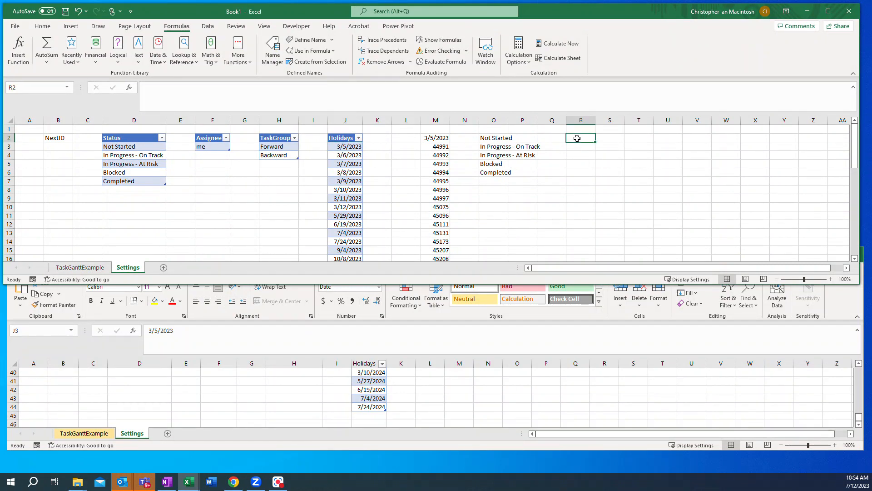
pyautogui.write('=')
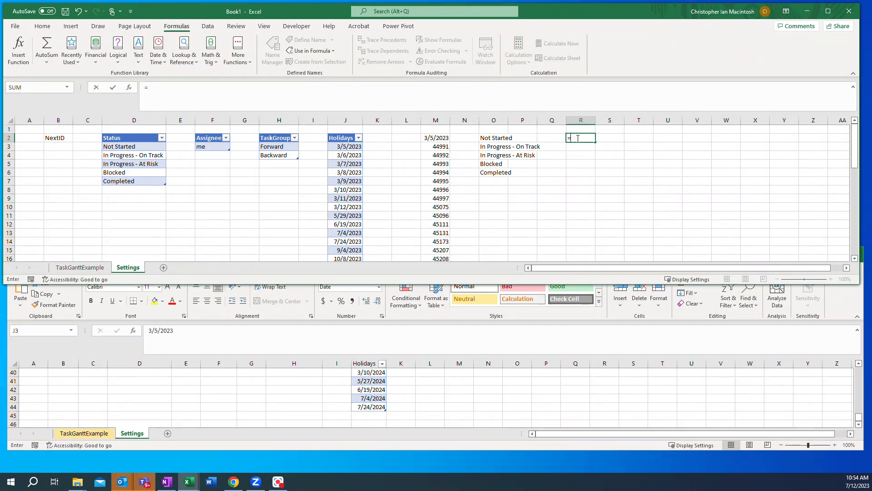
pyautogui.write('holidayslist')
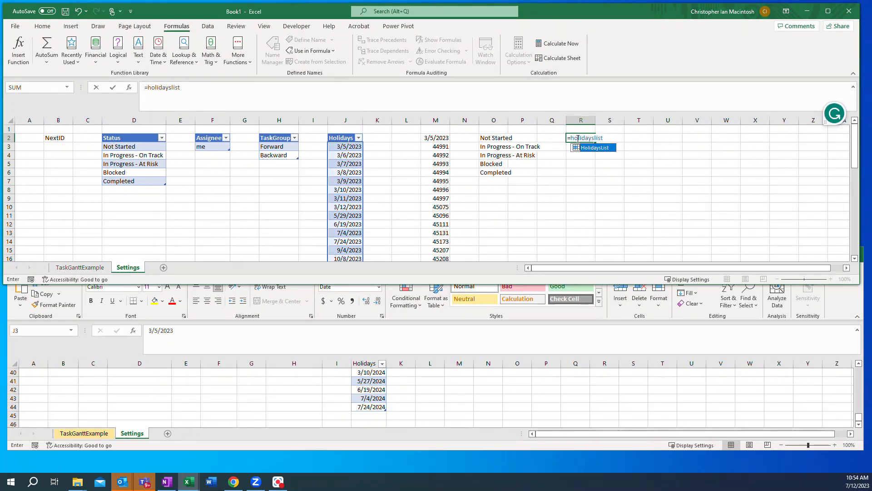
pyautogui.press('Return')
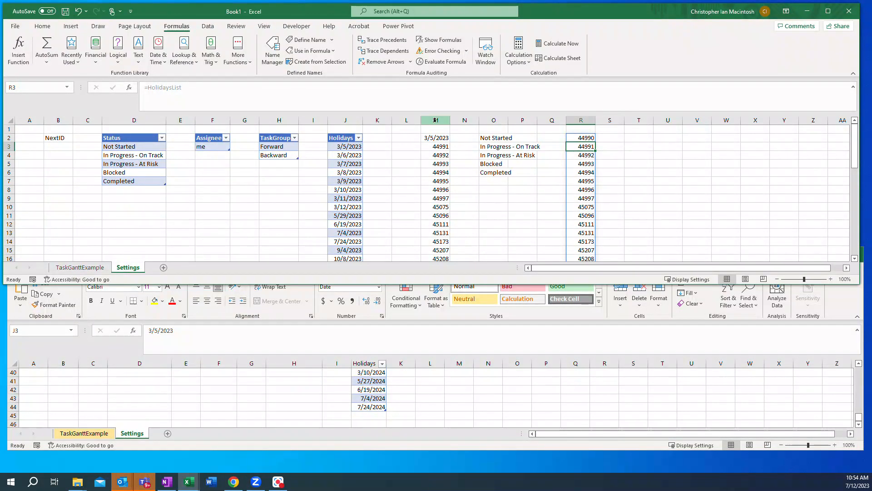
# Step: Delete columns M through R, which hold the test formulas on the Settings sheet
pyautogui.moveTo(435, 120); pyautogui.dragTo(580, 122)
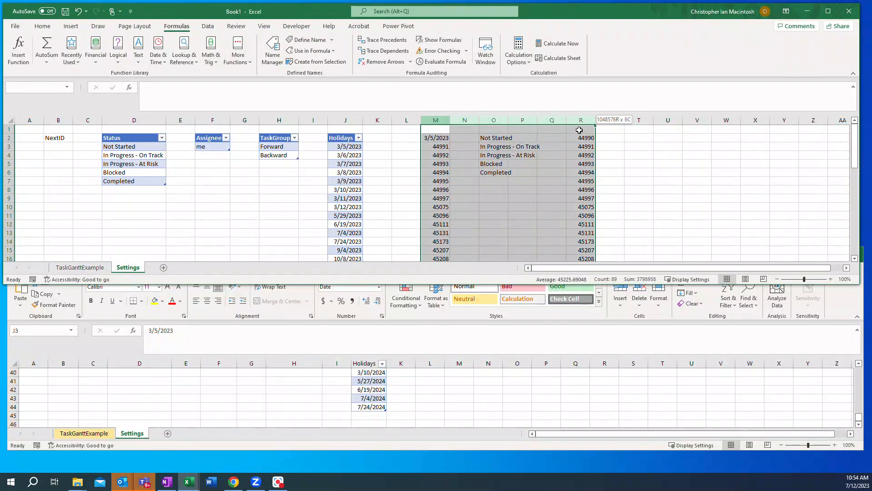
pyautogui.rightClick(535, 181)
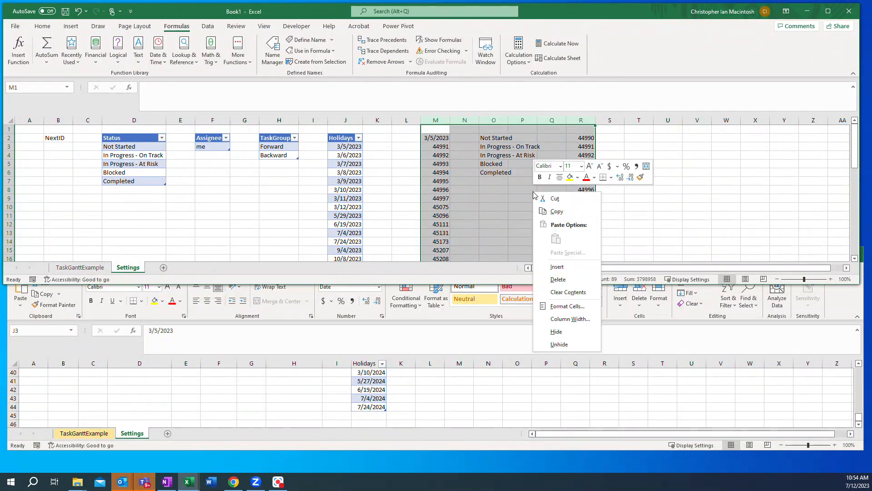
pyautogui.click(562, 280)
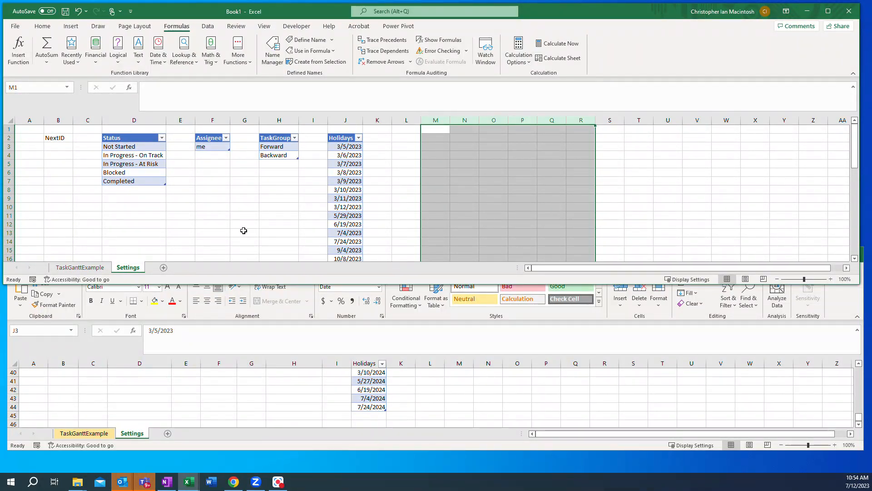
# Step: Save the workbook as "GanttChartProject - Settings" in Excel Workbook format in the Documents > junk > GanttProjectExample folder
pyautogui.click(16, 28)
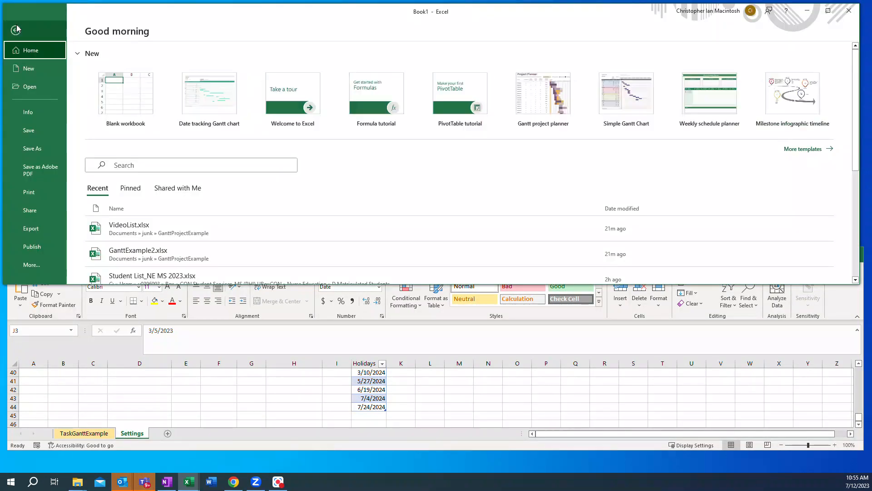
pyautogui.click(39, 153)
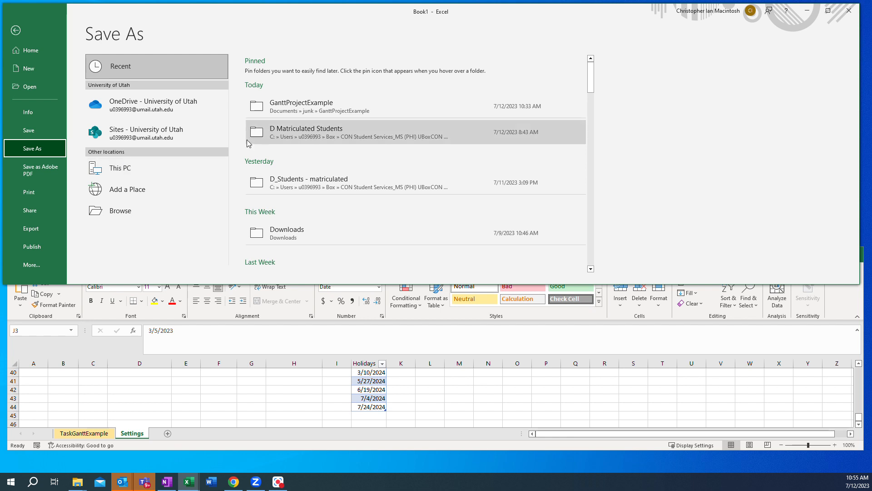
pyautogui.click(284, 112)
pyautogui.click(266, 72)
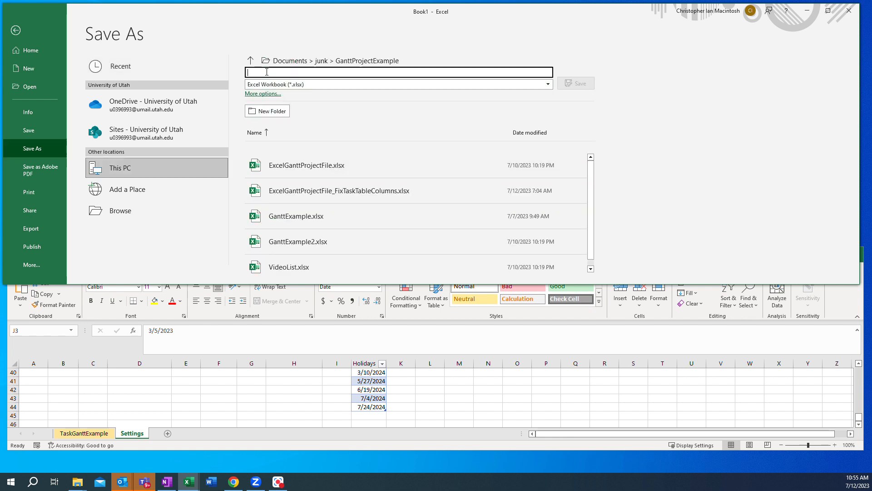
pyautogui.write('GanttC')
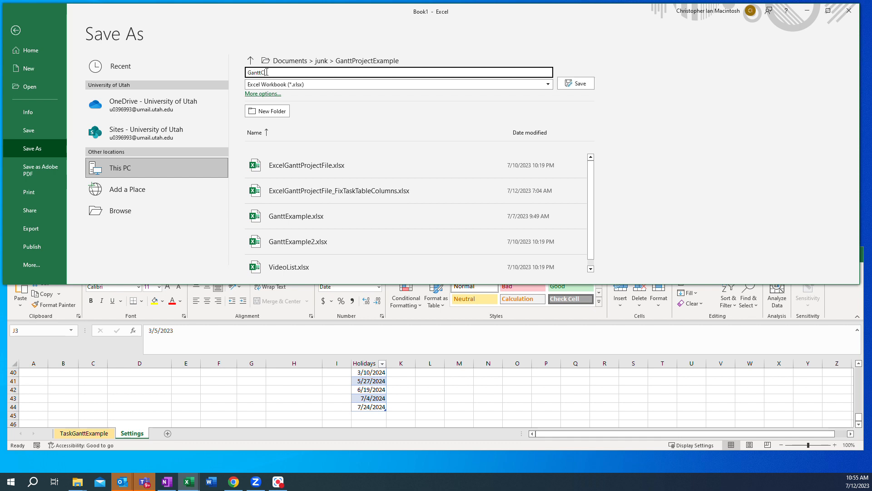
pyautogui.write('hartProject - Part')
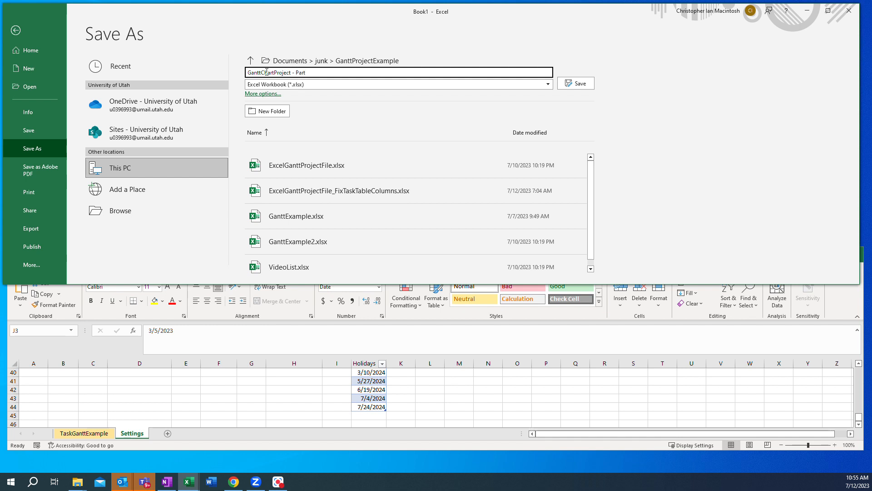
pyautogui.press('BackSpace')
pyautogui.press('BackSpace')
pyautogui.press('BackSpace')
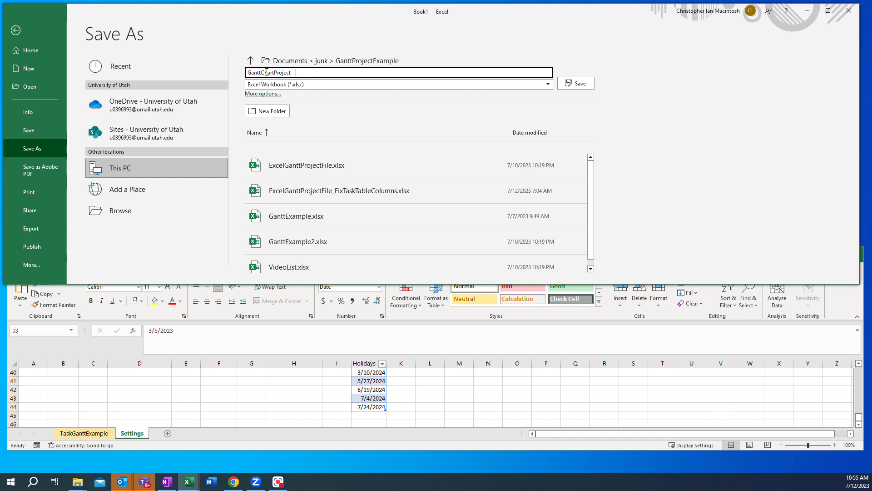
pyautogui.write('Settings')
pyautogui.click(565, 84)
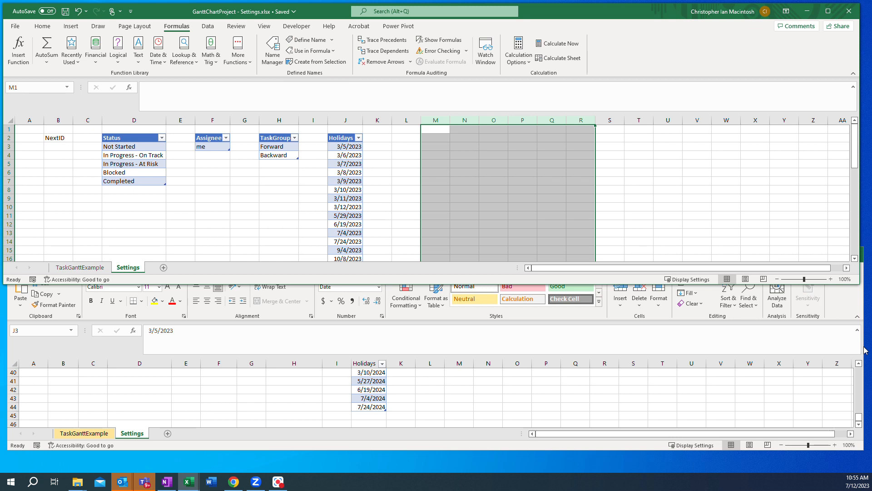
# Step: Add a Completed2 entry directly beneath the Status table in cell D8 so the table expands
pyautogui.click(111, 190)
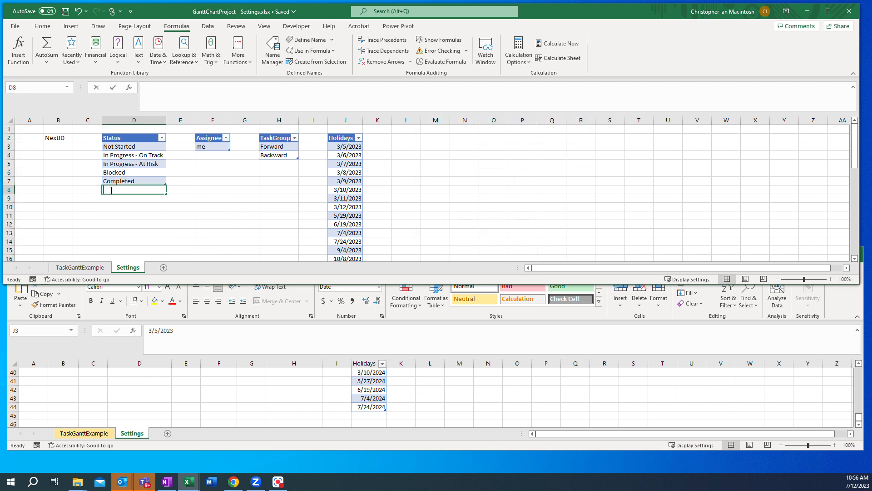
pyautogui.write('Completed2')
pyautogui.press('Return')
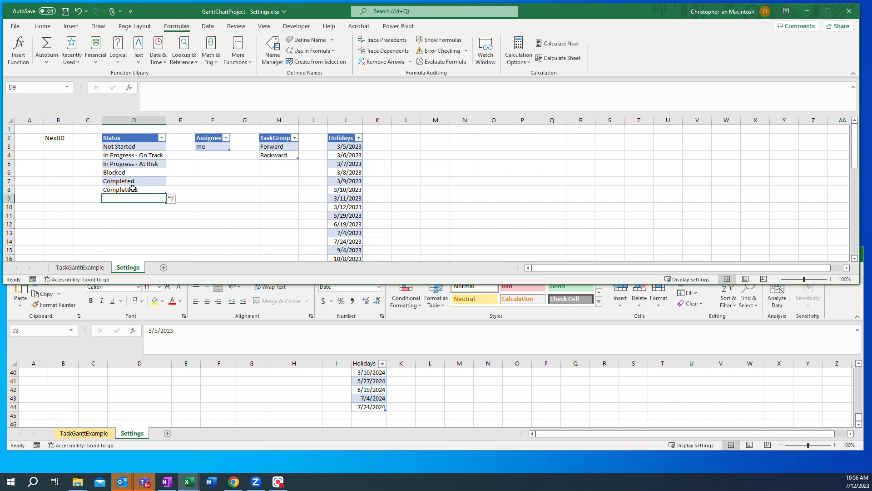
# Step: Enter the formula =StatusList in cell M2 to test that the name includes the added status
pyautogui.click(443, 138)
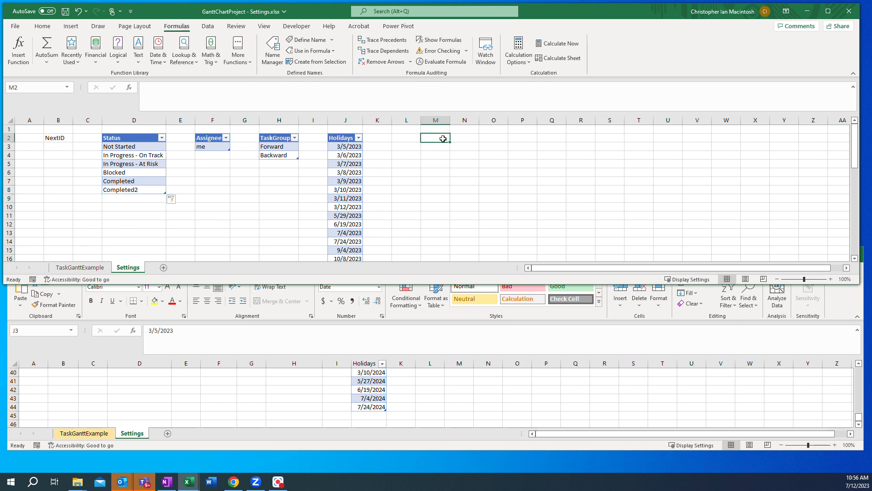
pyautogui.write('=status')
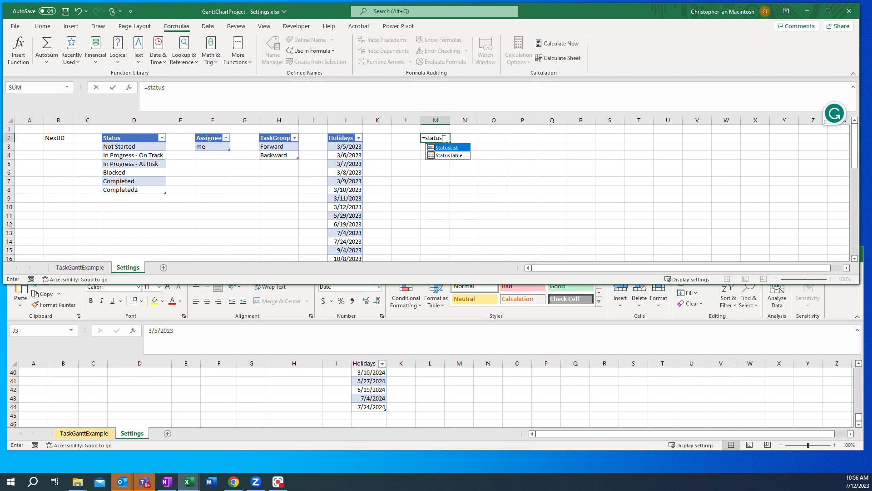
pyautogui.write('list')
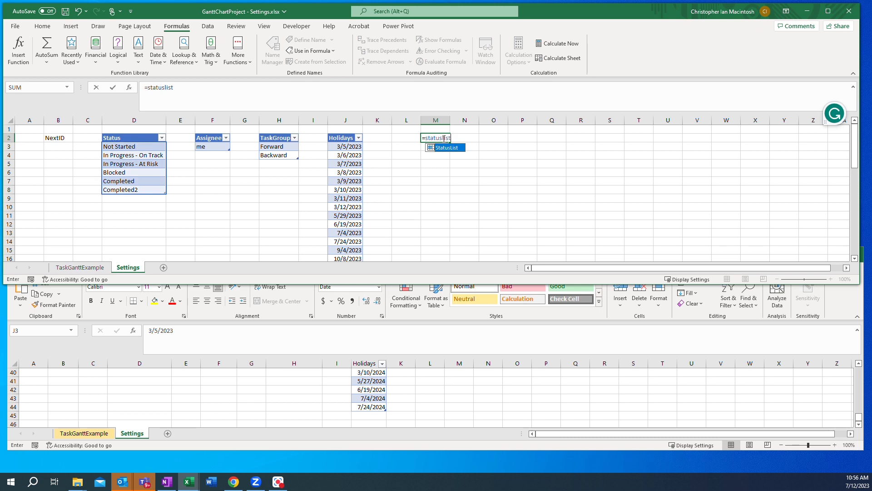
pyautogui.press('Return')
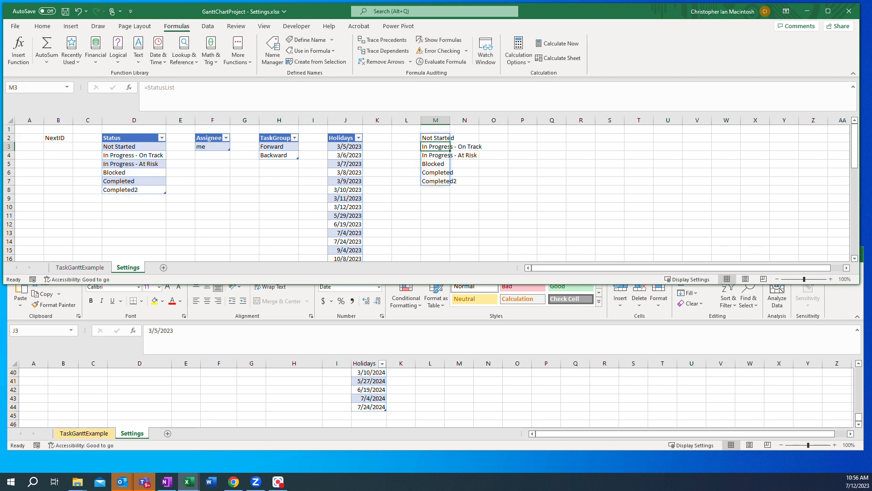
# Step: Insert a table row above Completed in the Status table and enter Completed3 in it
pyautogui.click(121, 183)
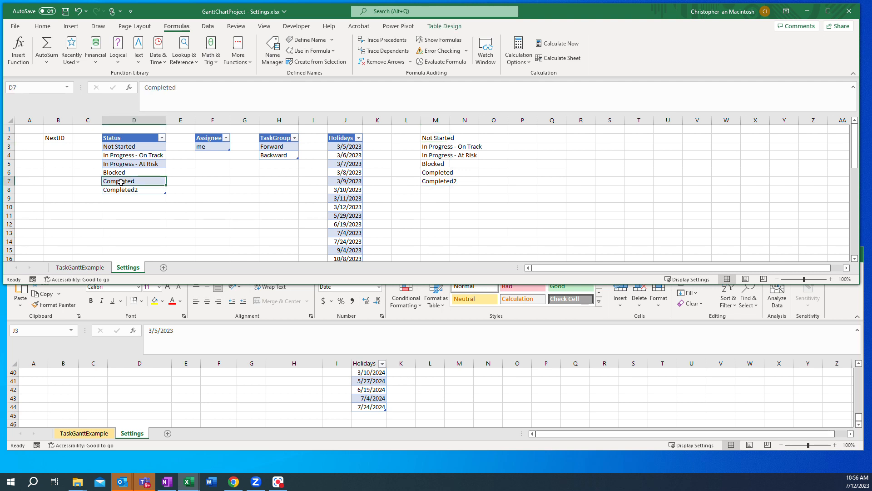
pyautogui.rightClick(121, 182)
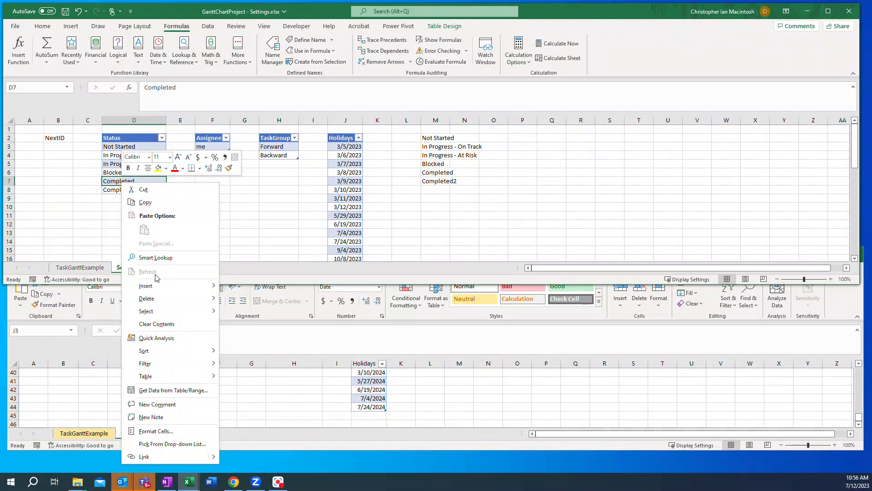
pyautogui.moveTo(156, 287)
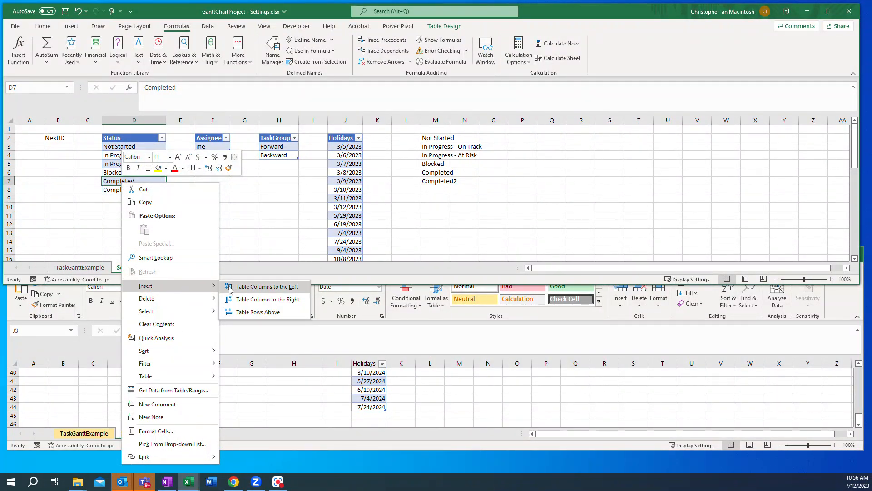
pyautogui.click(257, 313)
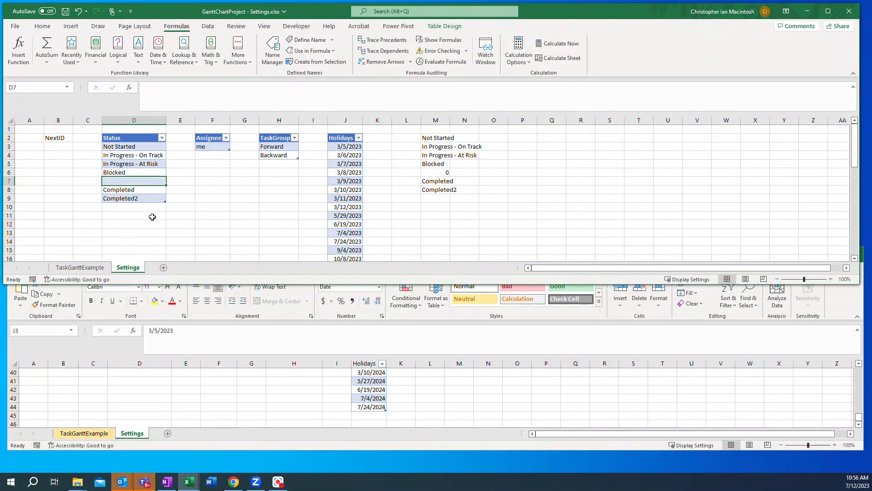
pyautogui.write('Comp')
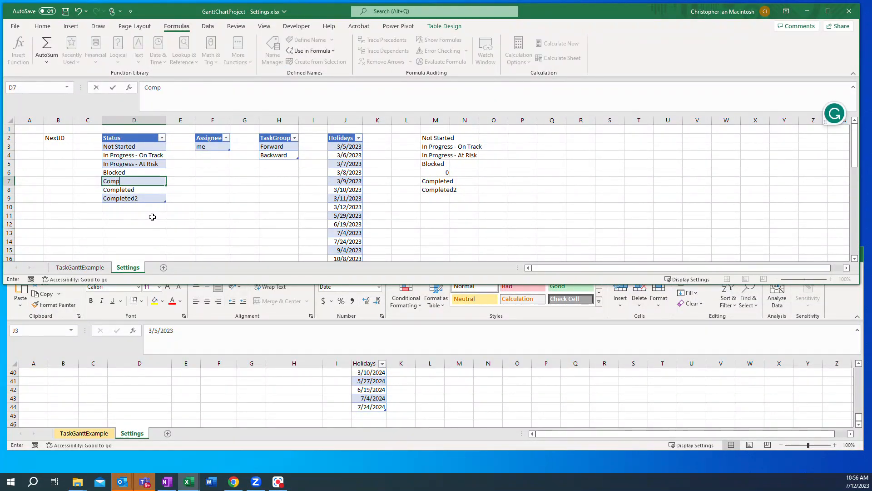
pyautogui.write('leted3')
pyautogui.press('Return')
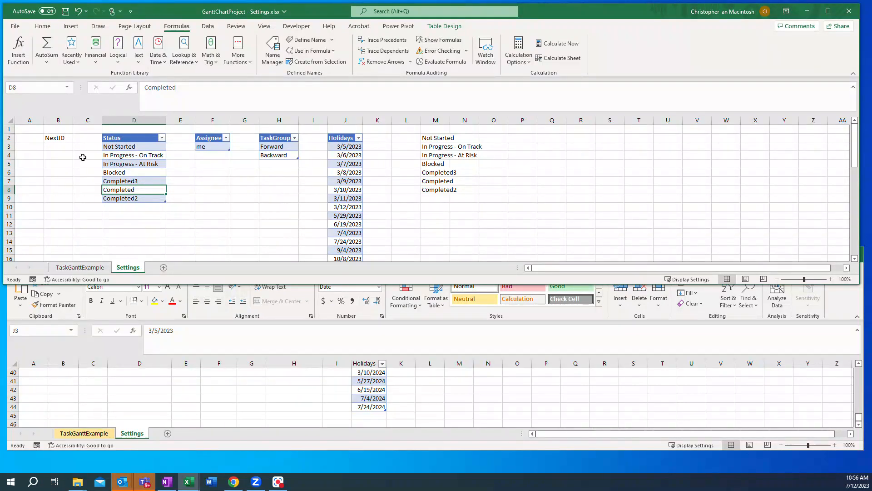
# Step: Delete the Completed3 and Completed2 table rows from the Status table
pyautogui.click(120, 182)
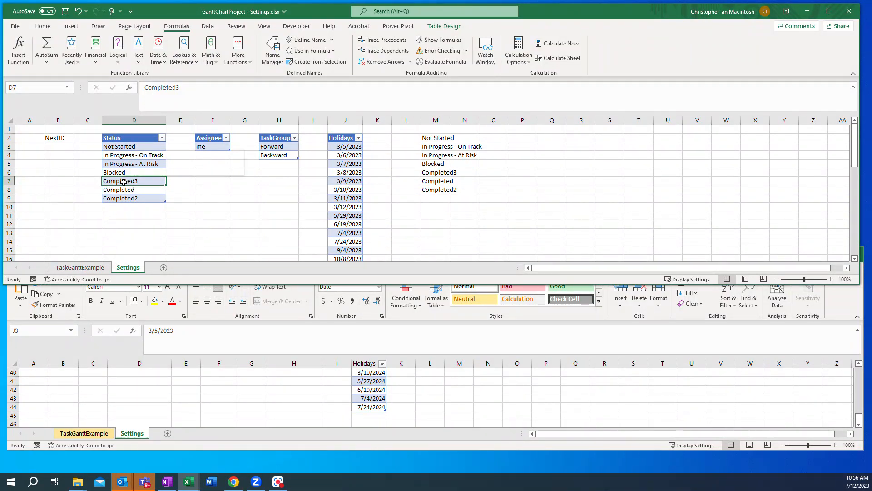
pyautogui.rightClick(123, 182)
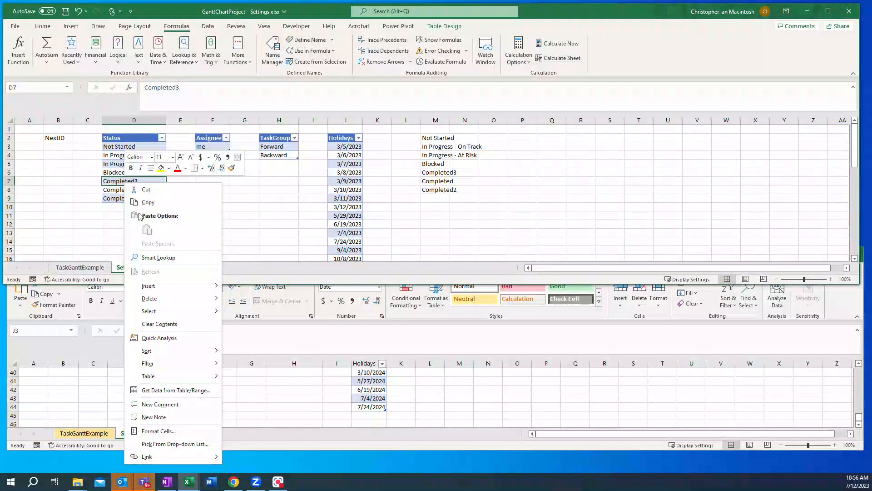
pyautogui.moveTo(159, 300)
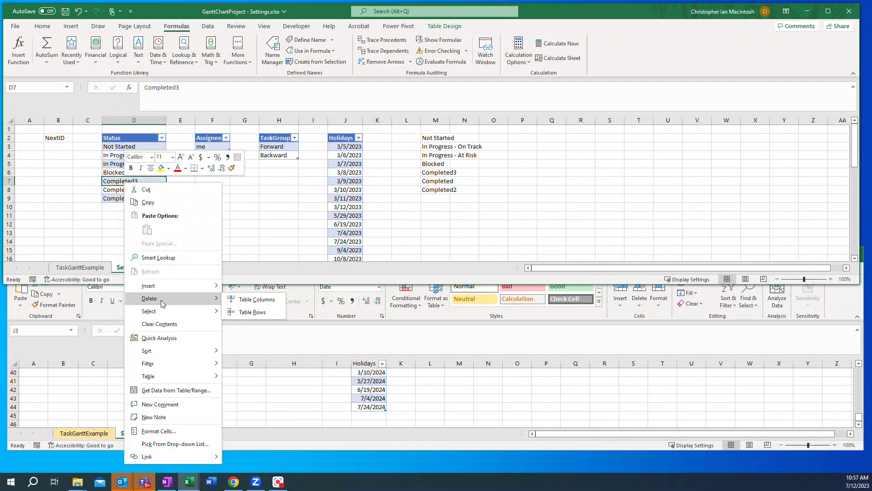
pyautogui.click(252, 312)
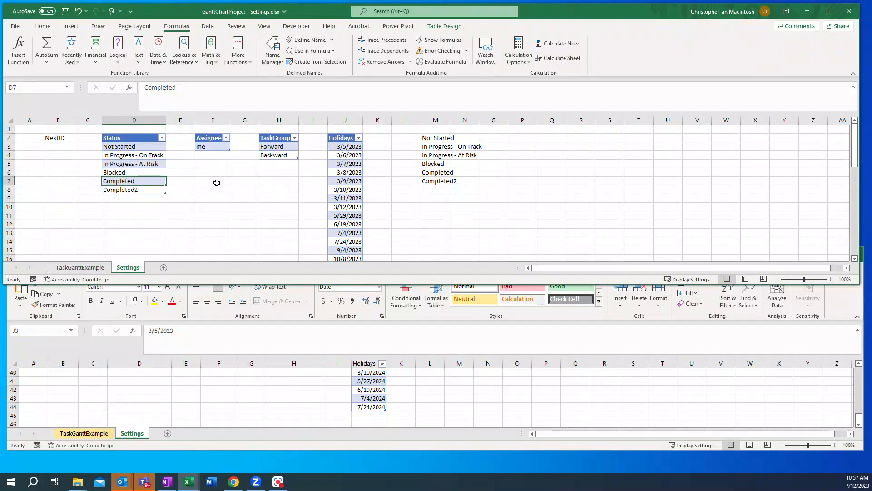
pyautogui.click(133, 193)
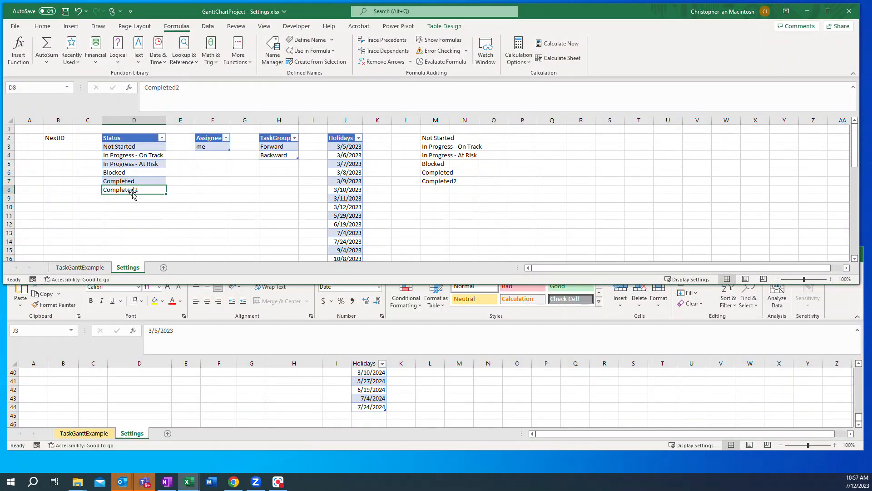
pyautogui.rightClick(132, 192)
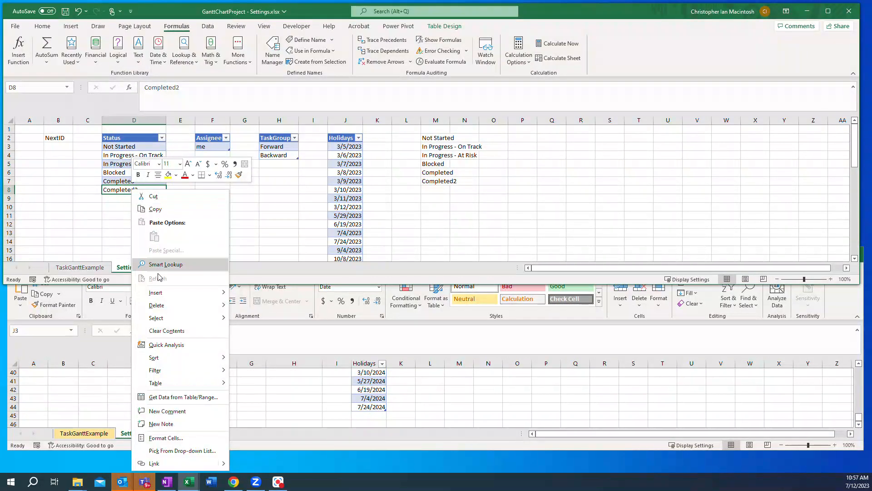
pyautogui.moveTo(166, 308)
pyautogui.click(260, 322)
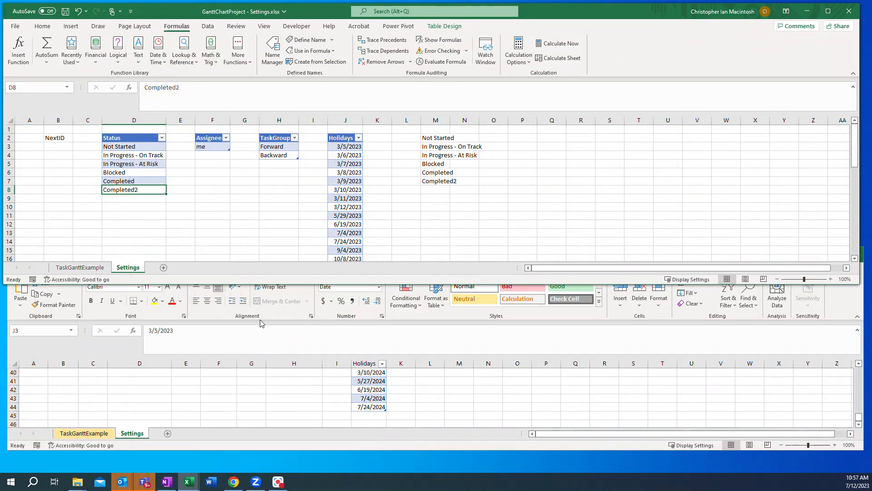
pyautogui.click(120, 206)
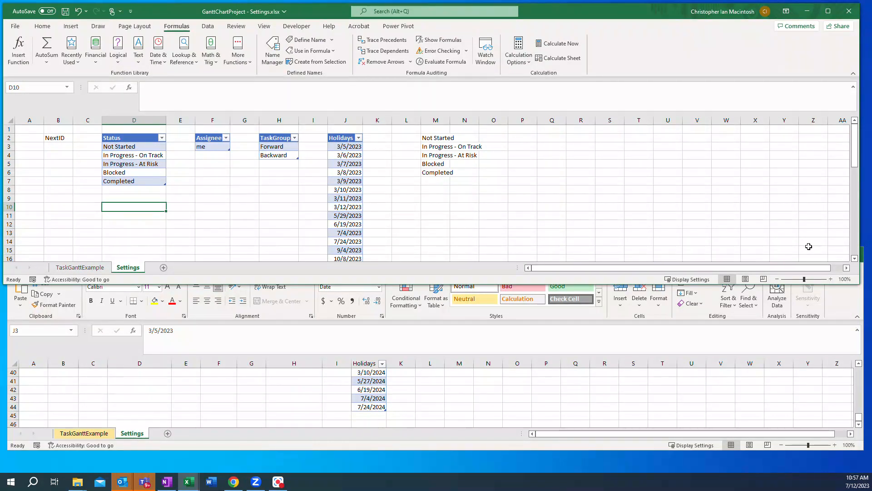
# Step: Clear the =StatusList test formula from cell M2 and save the workbook
pyautogui.click(429, 138)
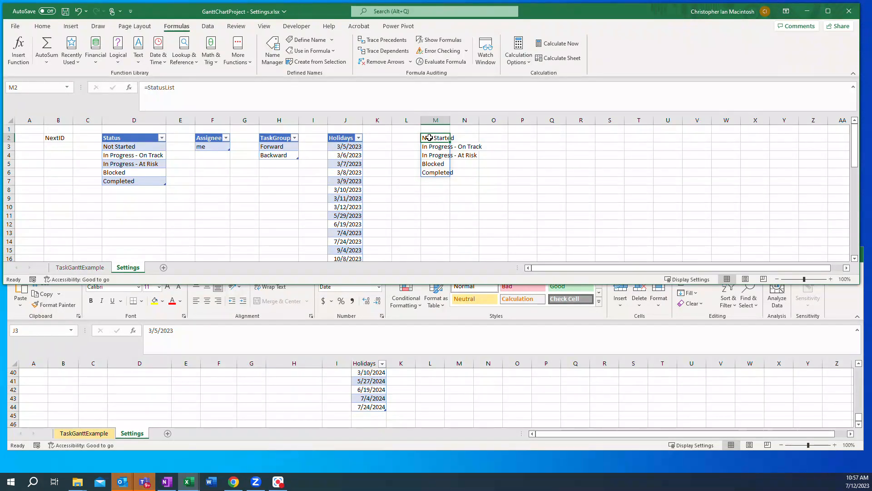
pyautogui.press('BackSpace')
pyautogui.press('Return')
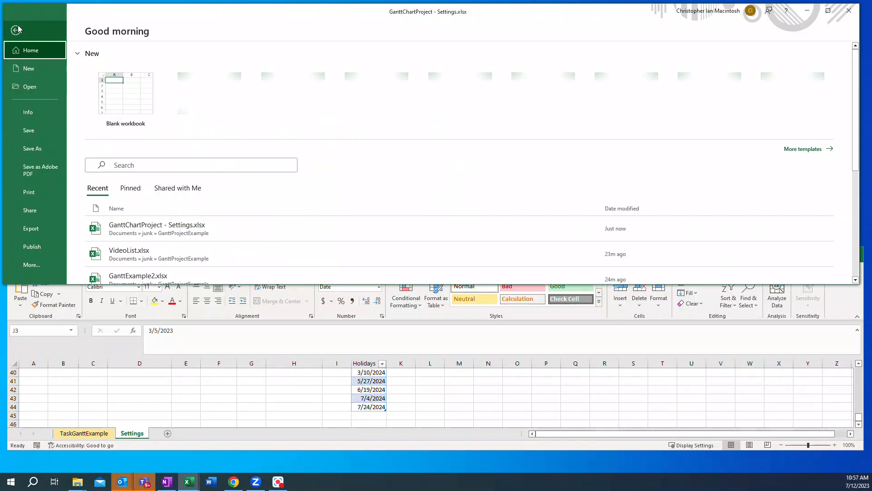
pyautogui.click(15, 26)
pyautogui.click(25, 131)
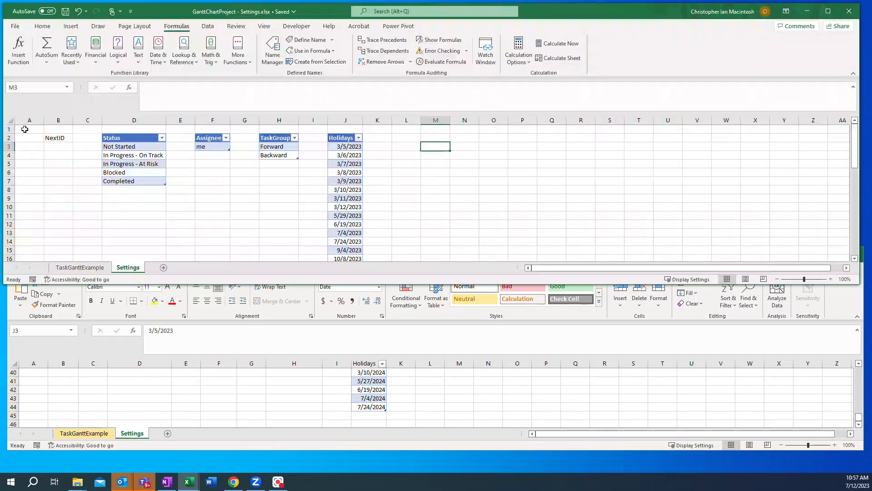